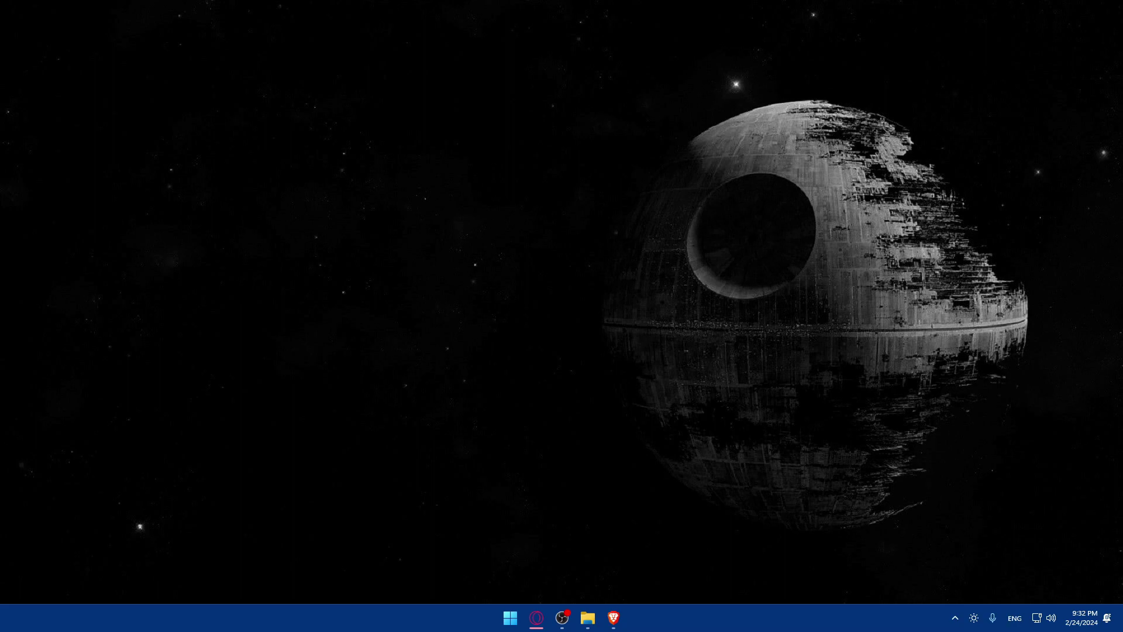
Open Brave and run a Google search for 'tally prime'
click(613, 617)
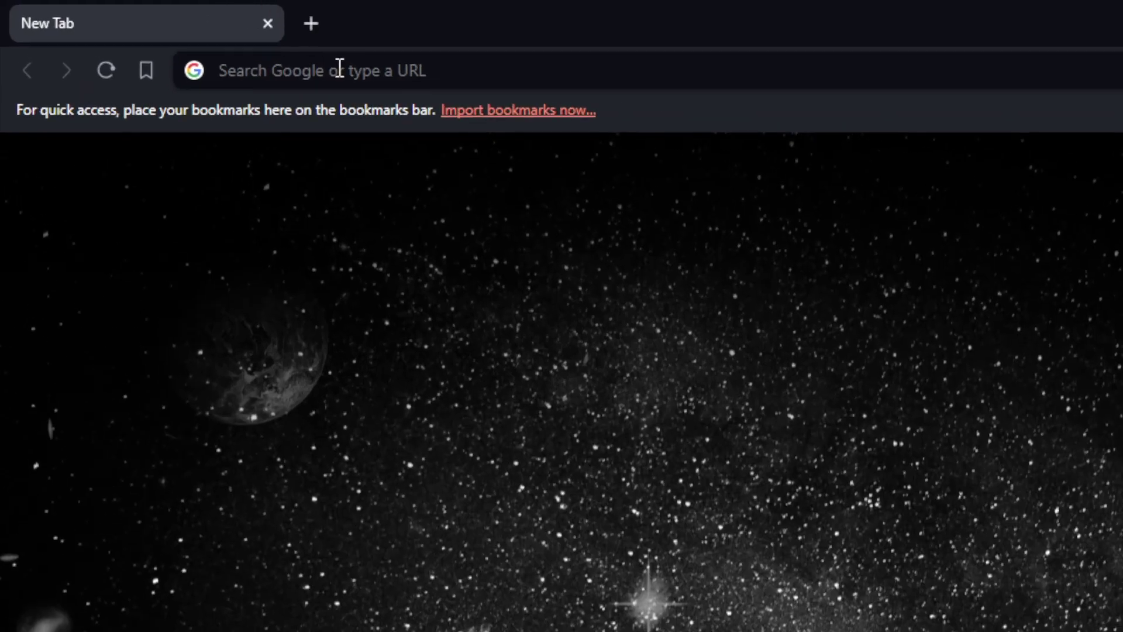
click(368, 77)
text(tally prime)
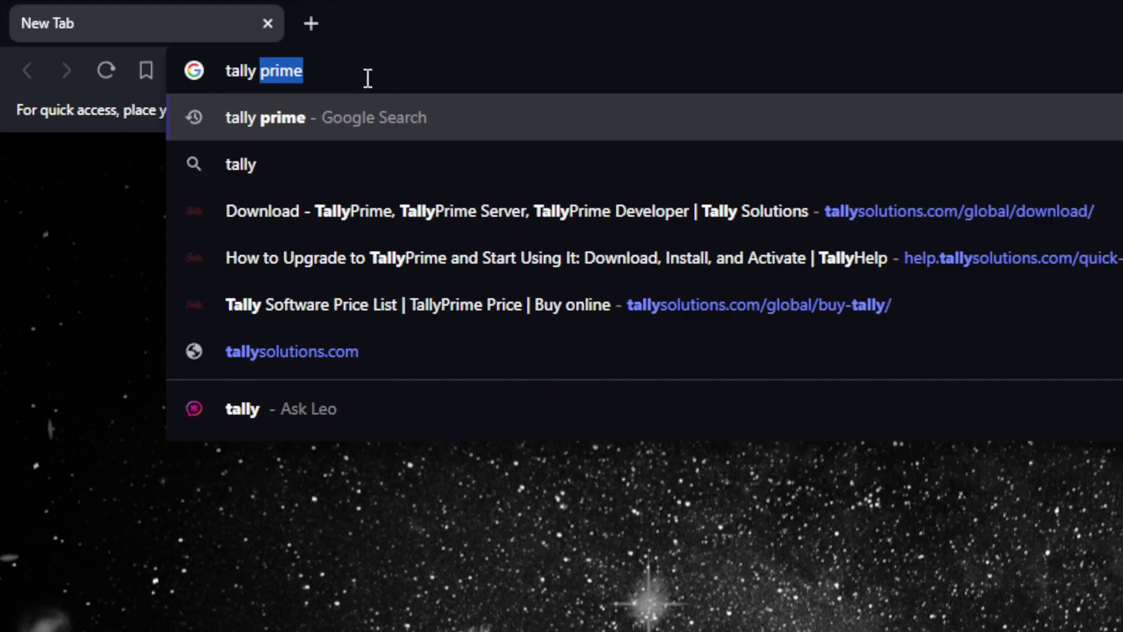
key(Return)
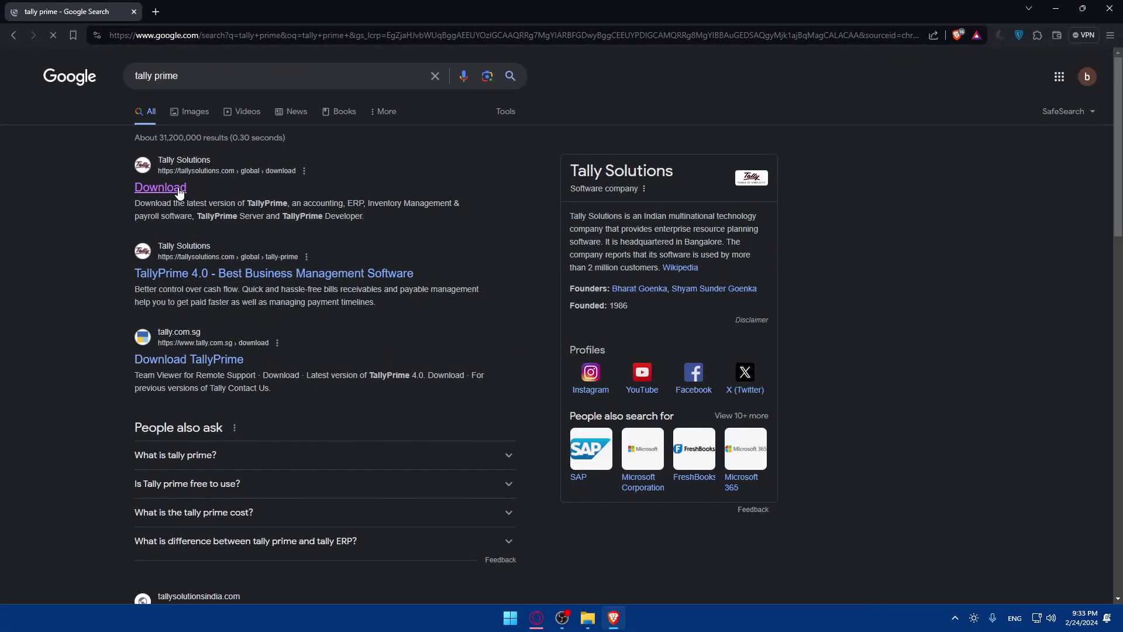
click(180, 193)
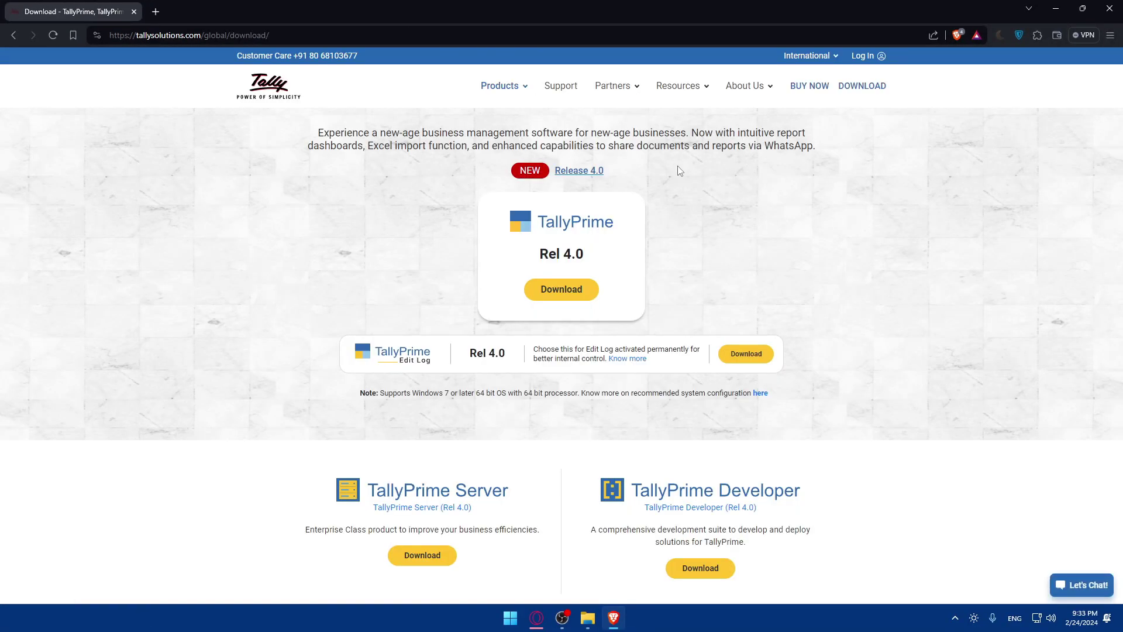
click(797, 89)
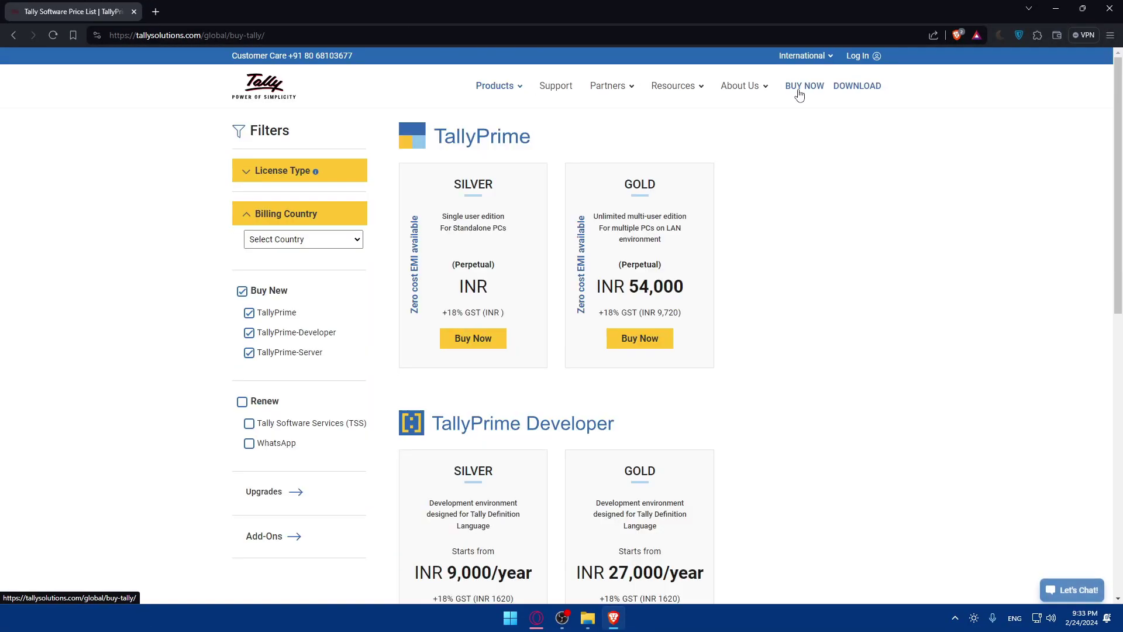
click(249, 352)
click(249, 332)
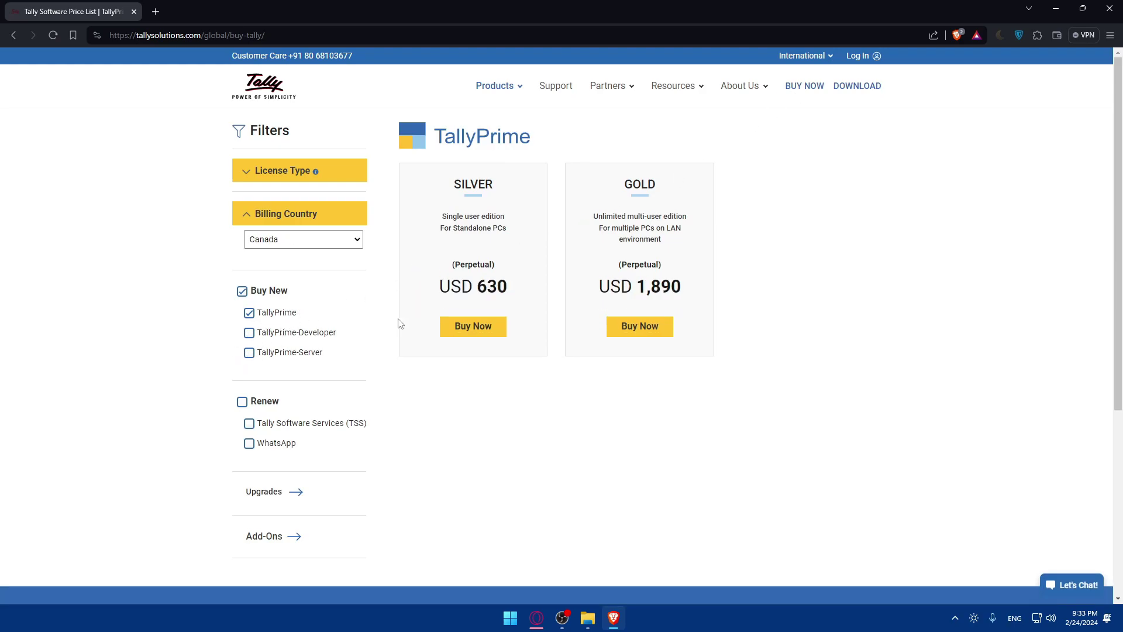
drag(506, 191, 453, 190)
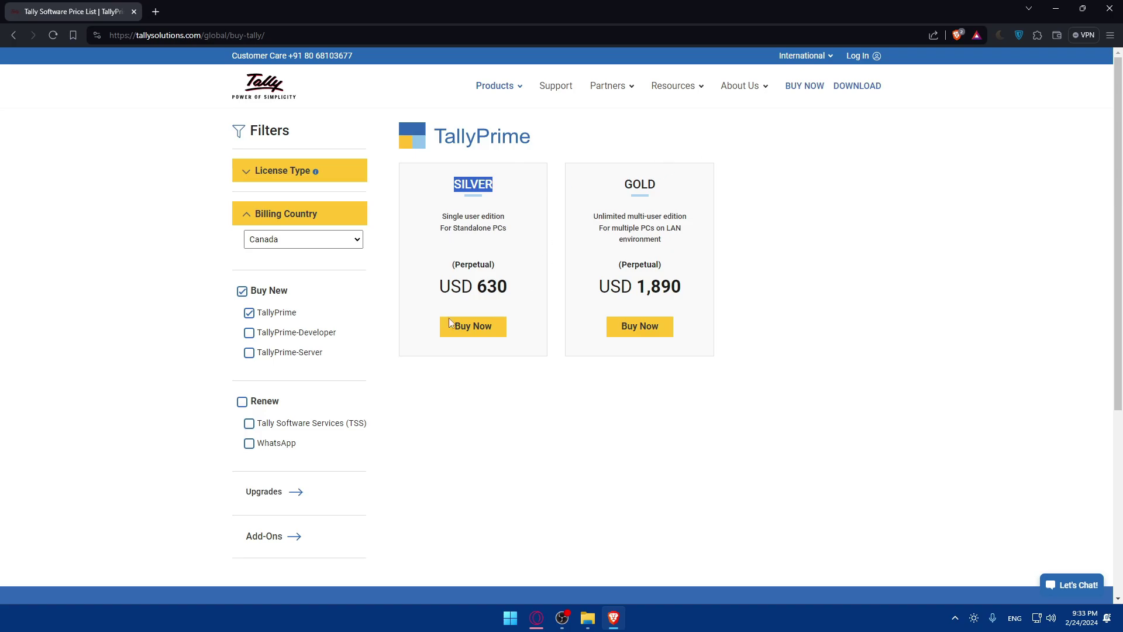
click(842, 88)
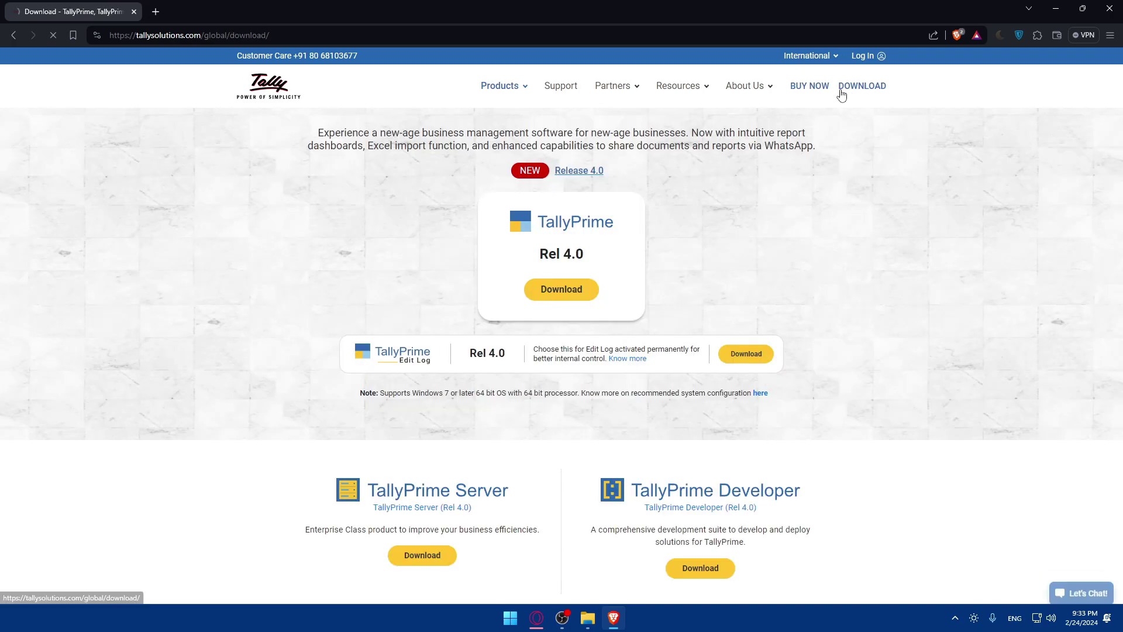
click(543, 292)
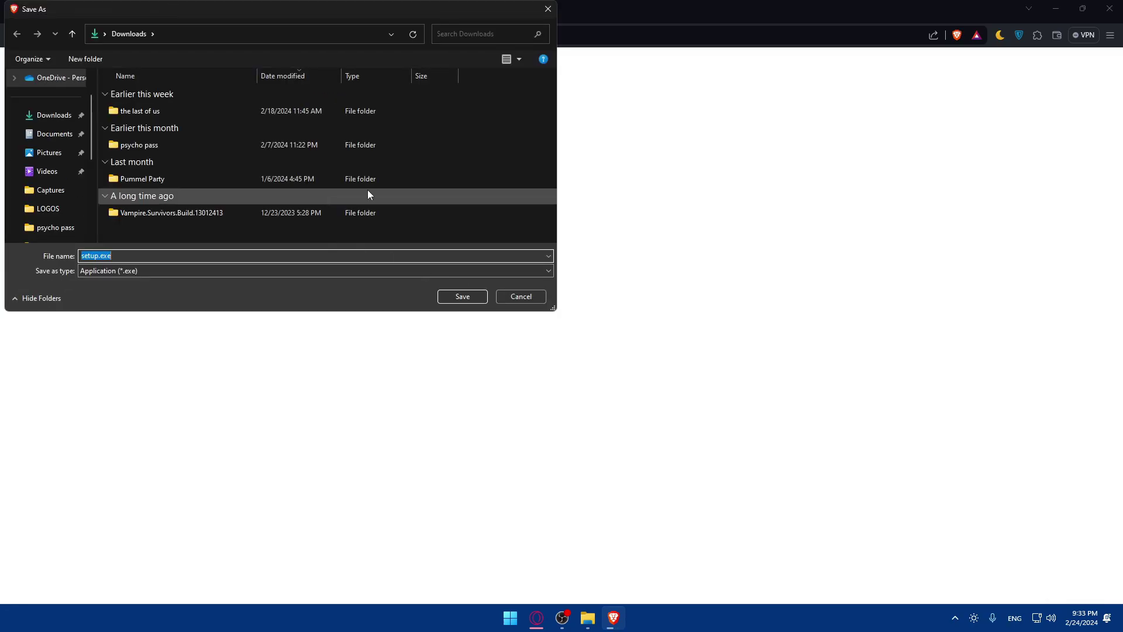
click(548, 9)
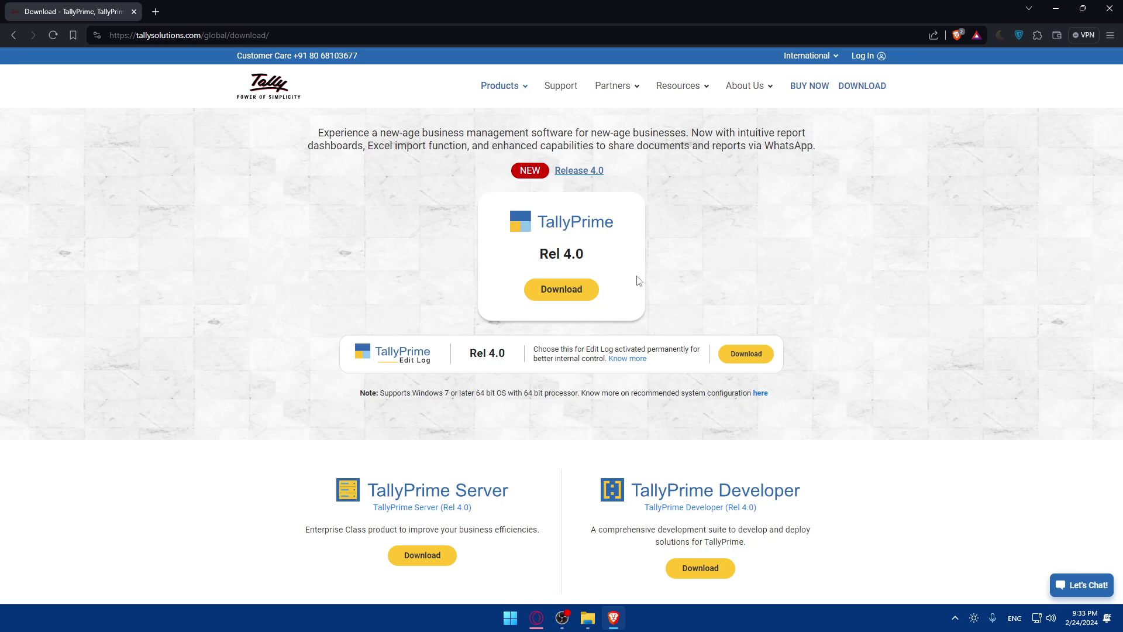
Launch TallyPrime from Windows search and continue in Educational Mode
key(super)
text(tallyPrime)
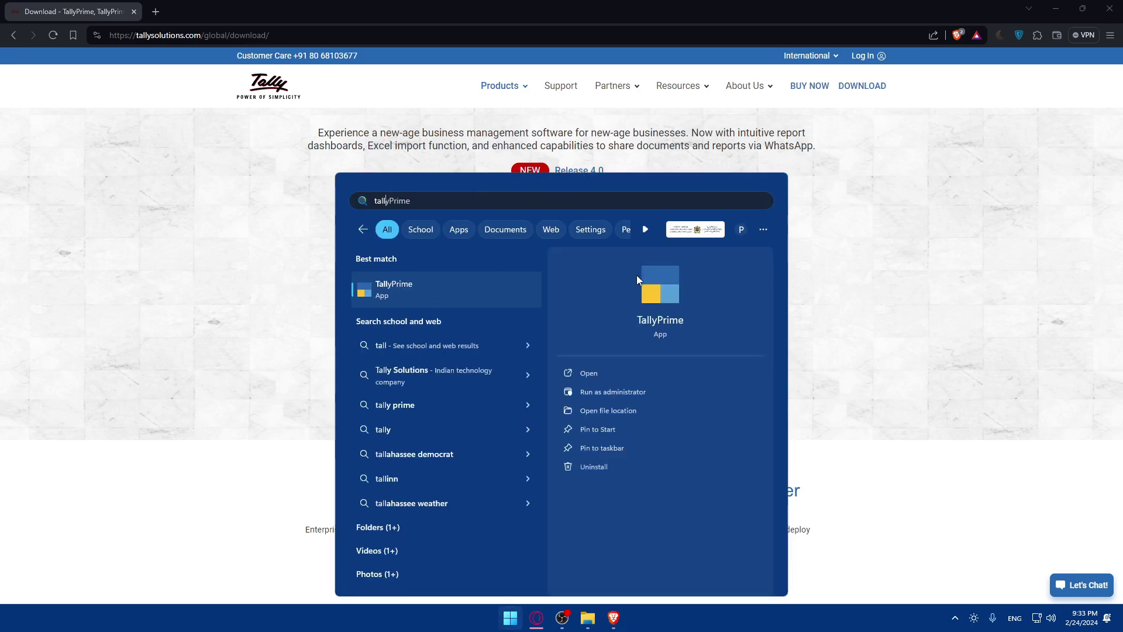
key(Return)
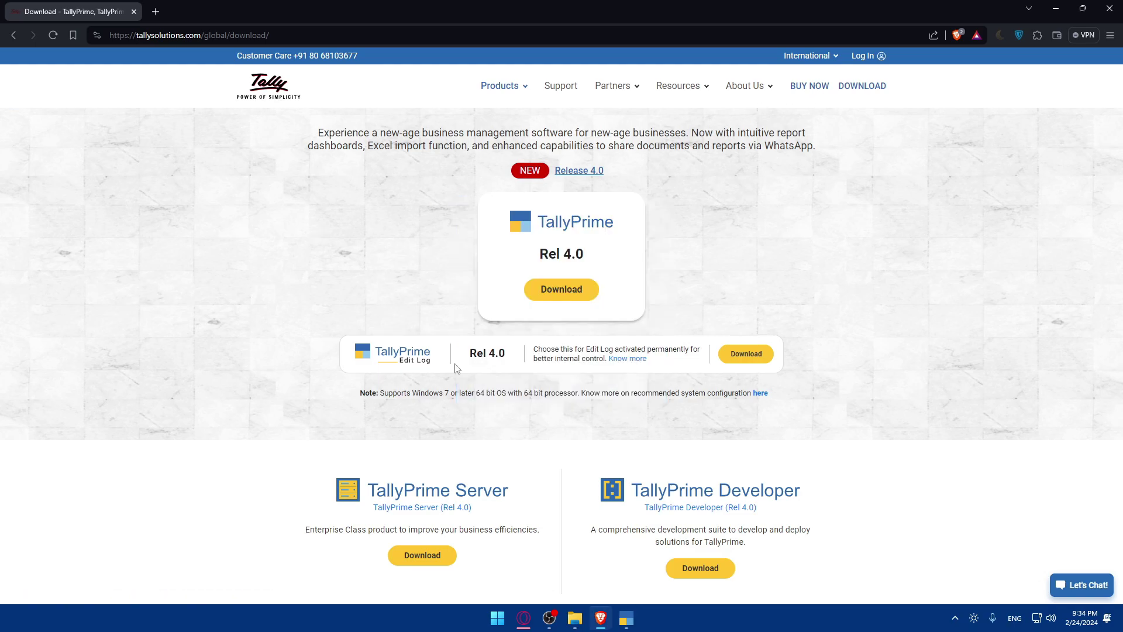
click(625, 618)
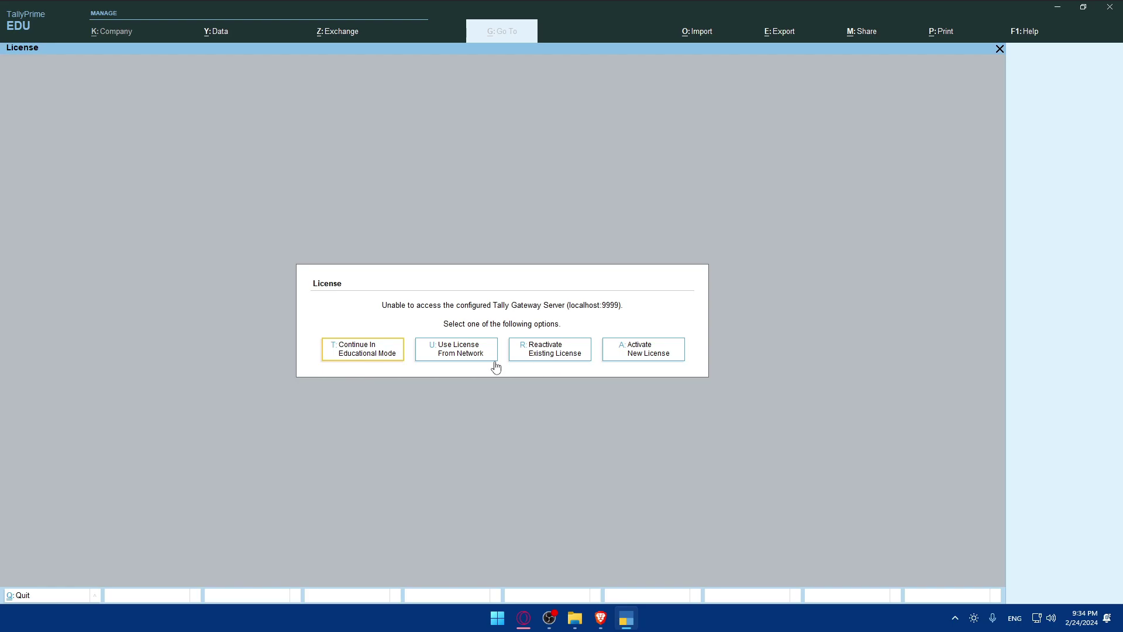
click(370, 353)
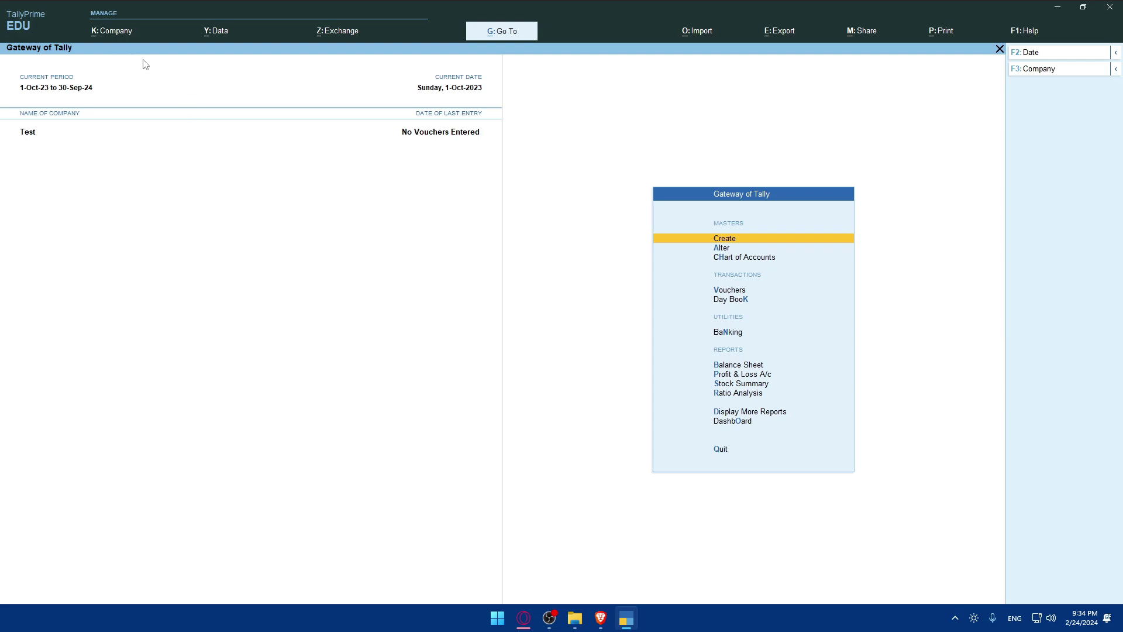
click(117, 32)
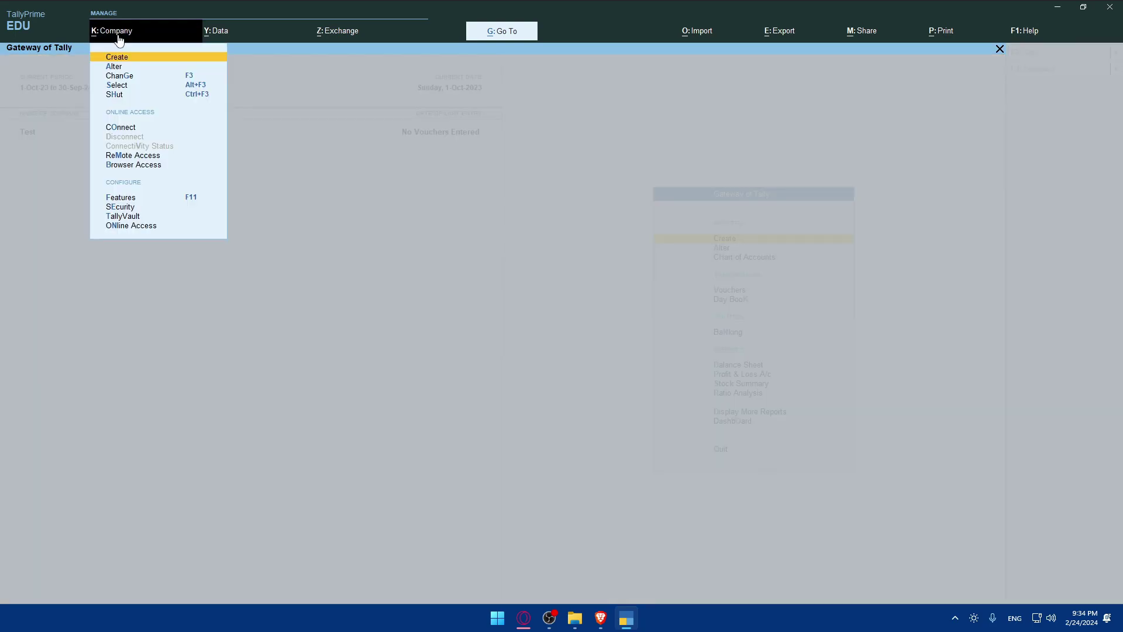
click(121, 57)
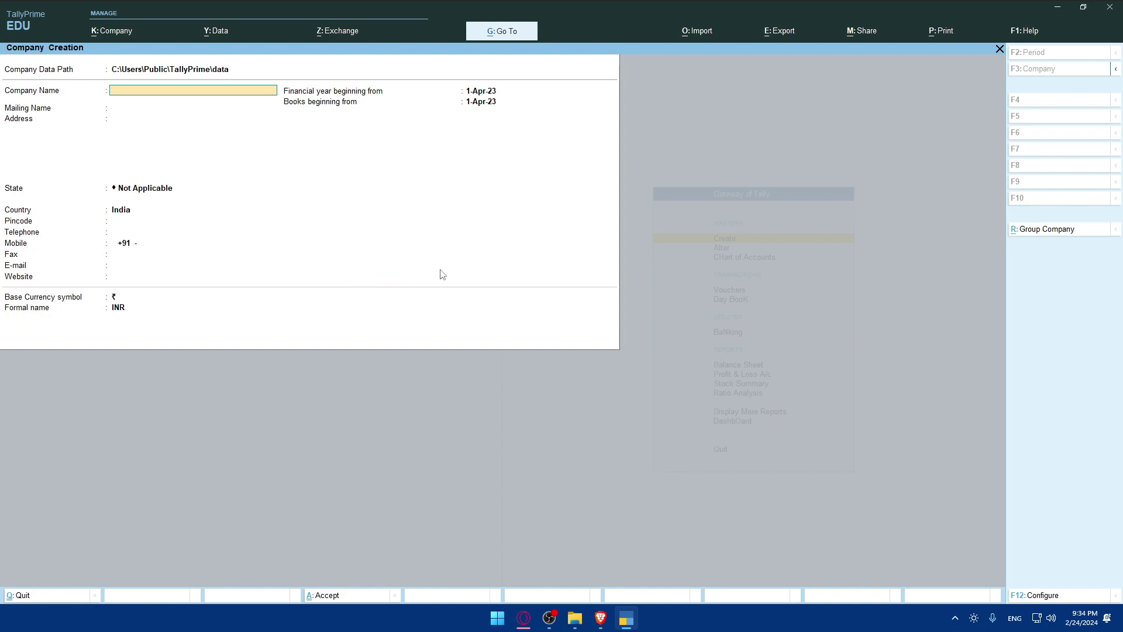
key(Escape)
key(y)
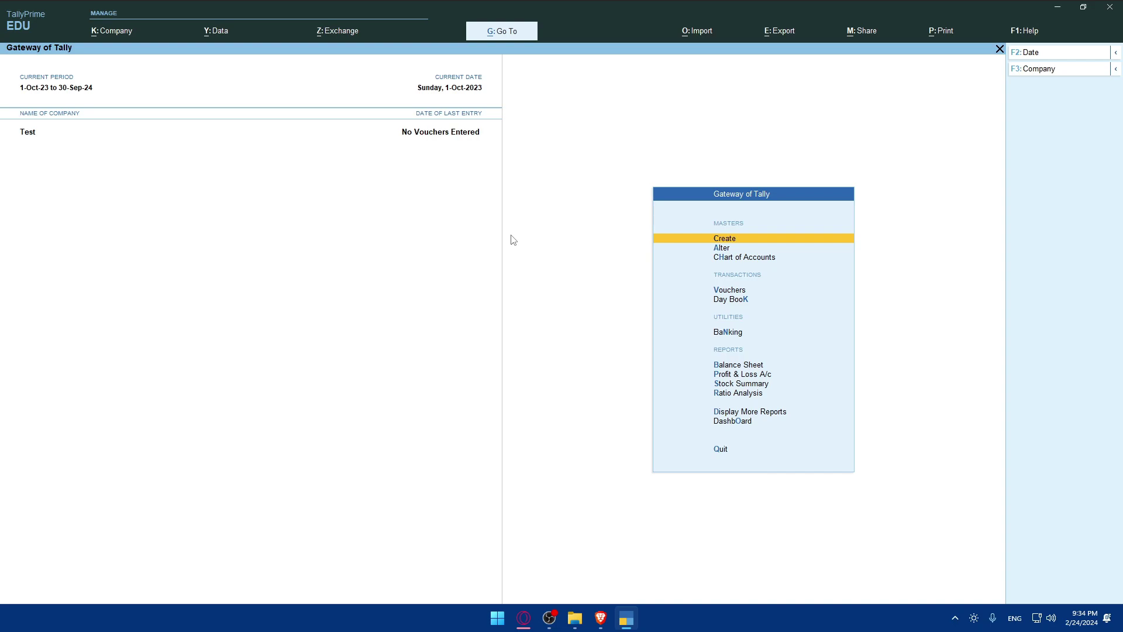
key(super)
text(exc)
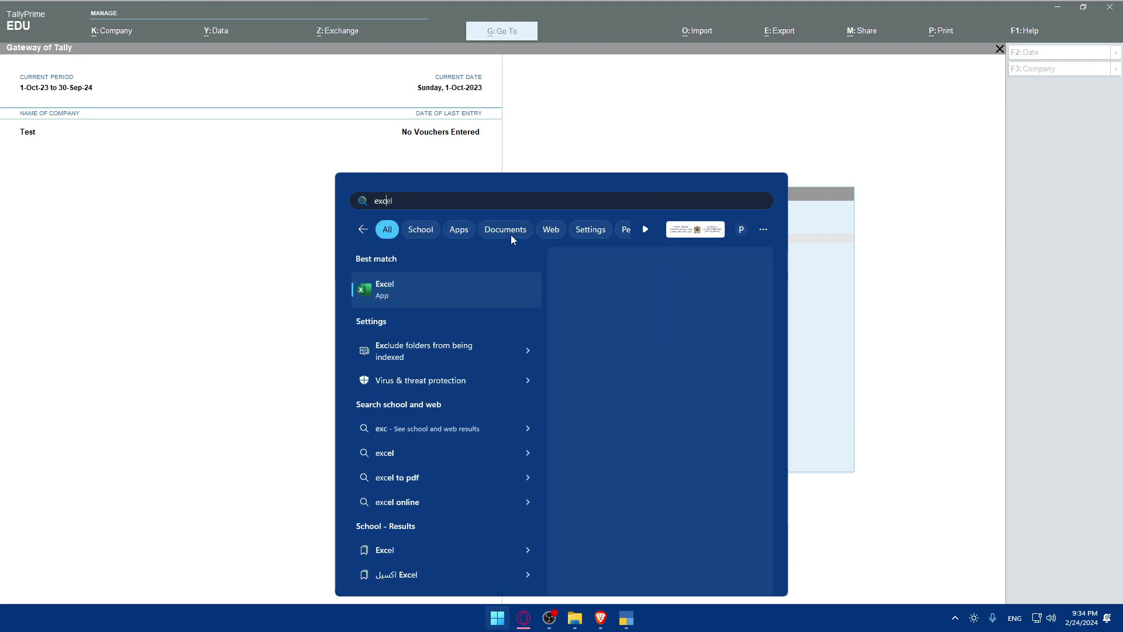
text(el)
key(Return)
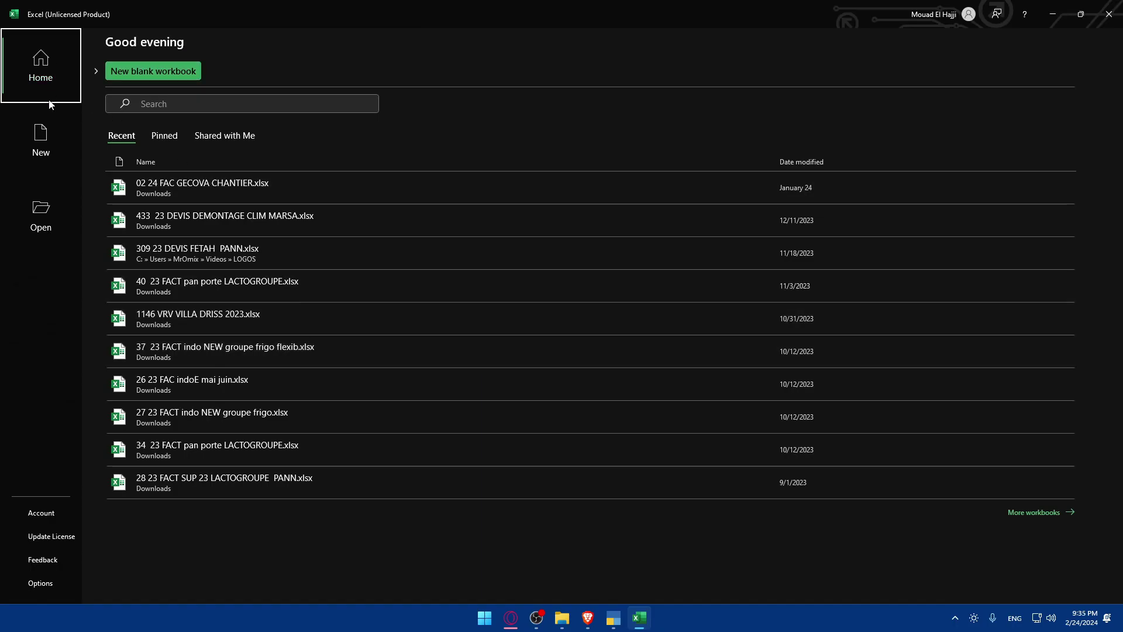
click(41, 140)
click(158, 110)
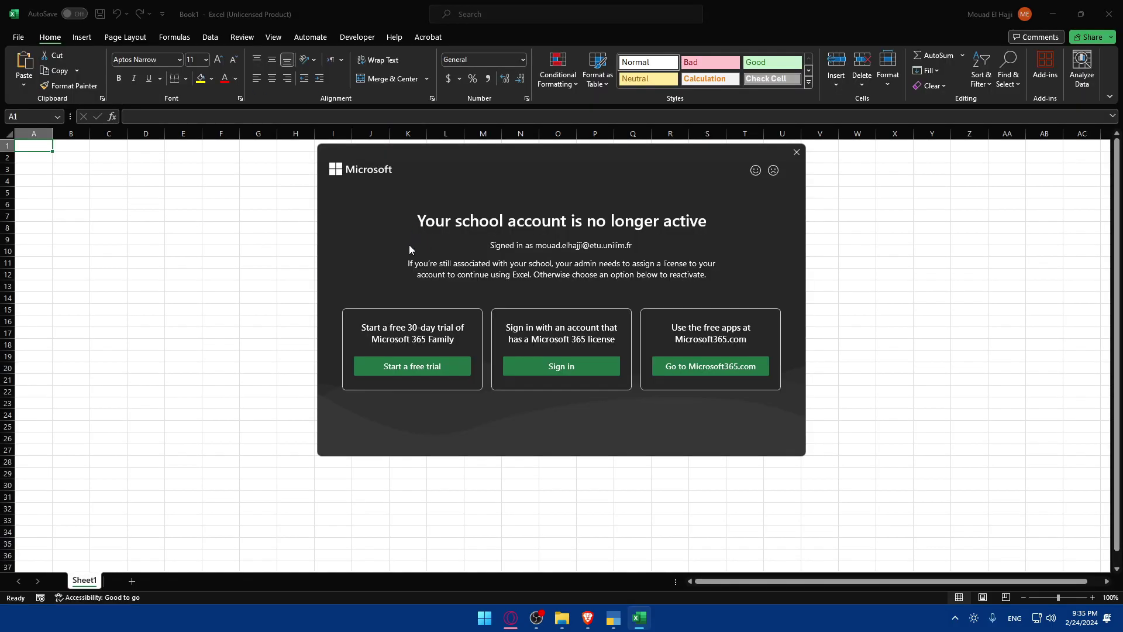
click(796, 152)
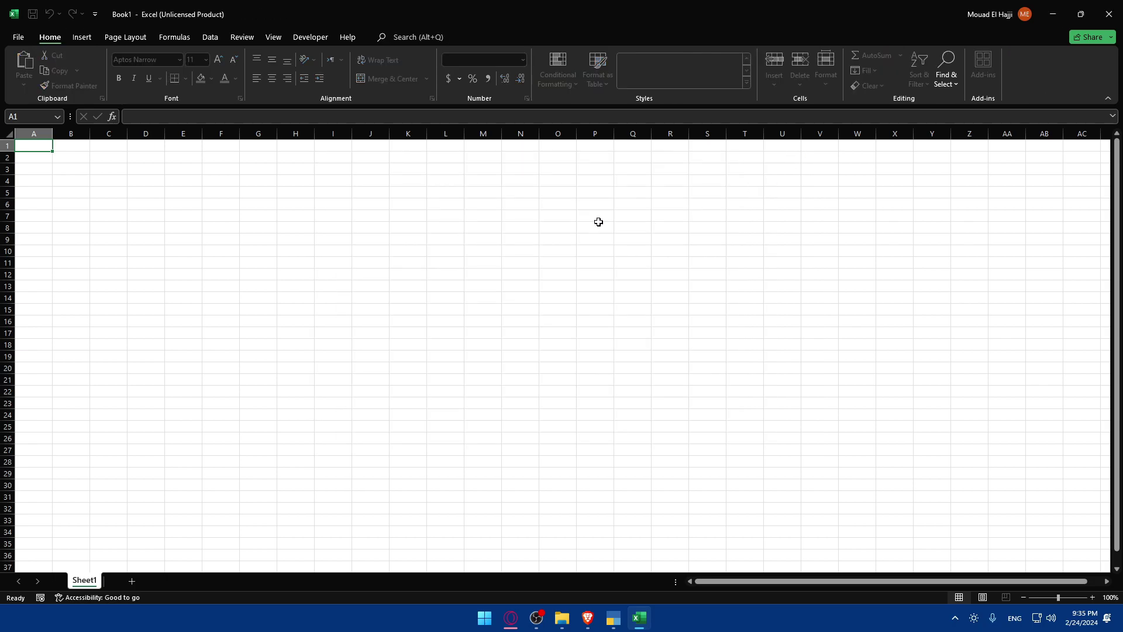
click(324, 241)
drag(220, 210, 451, 324)
click(295, 280)
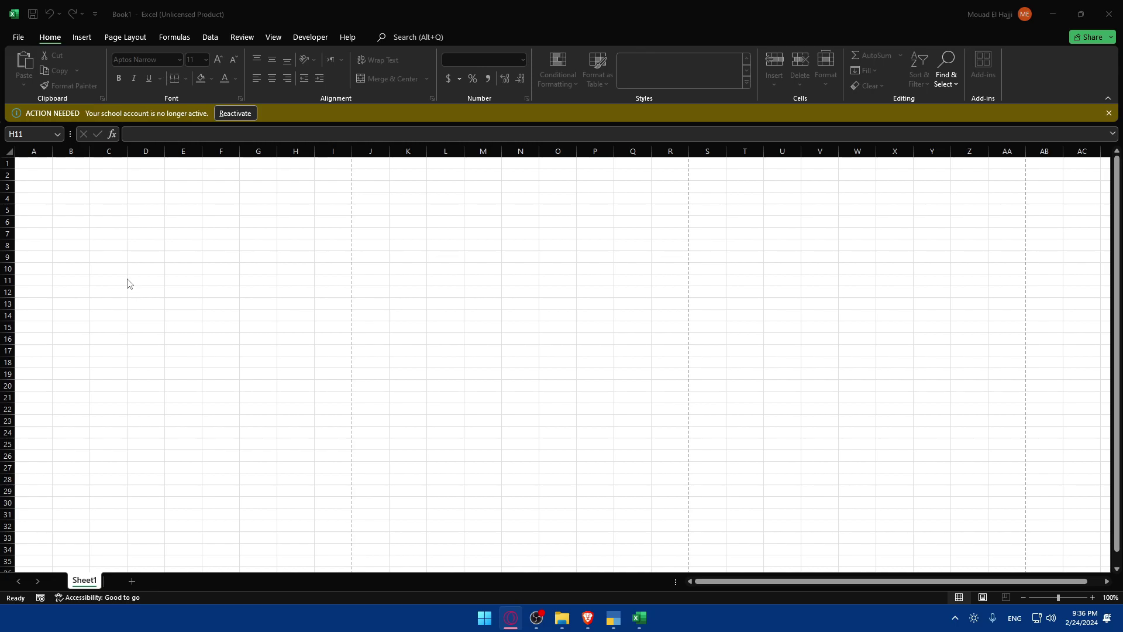
key(alt+Tab)
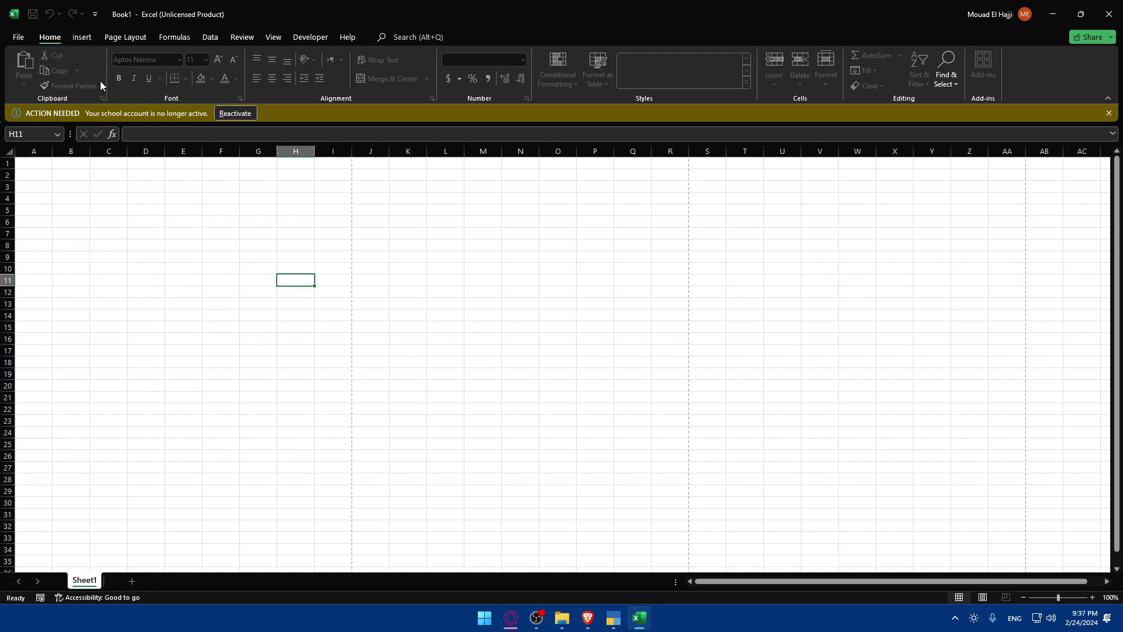
click(227, 241)
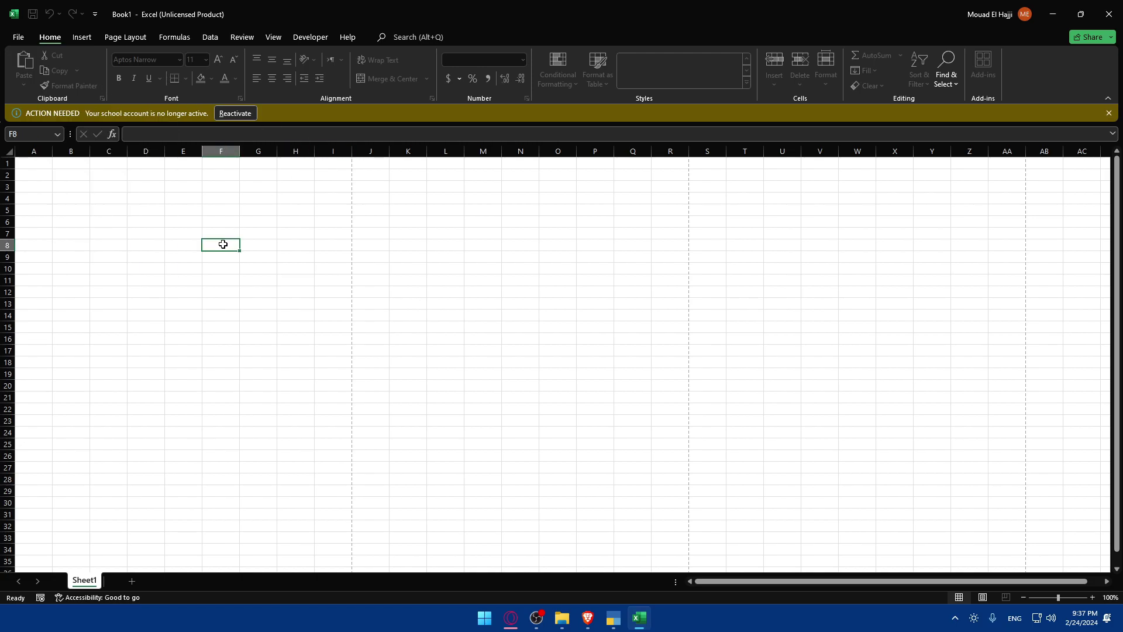
click(183, 267)
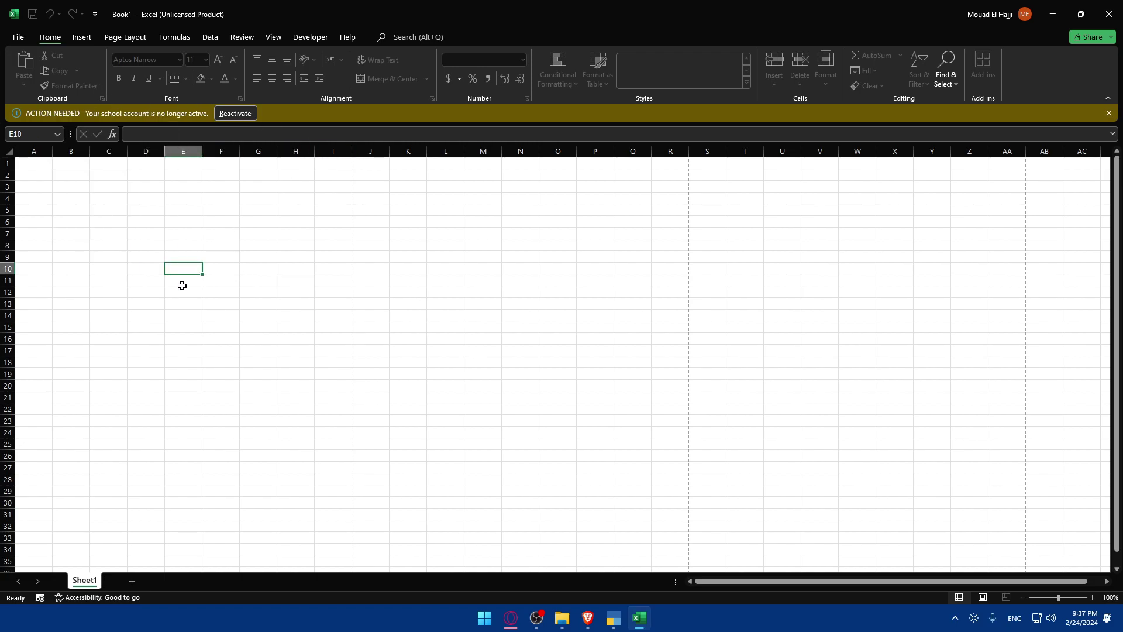
click(184, 198)
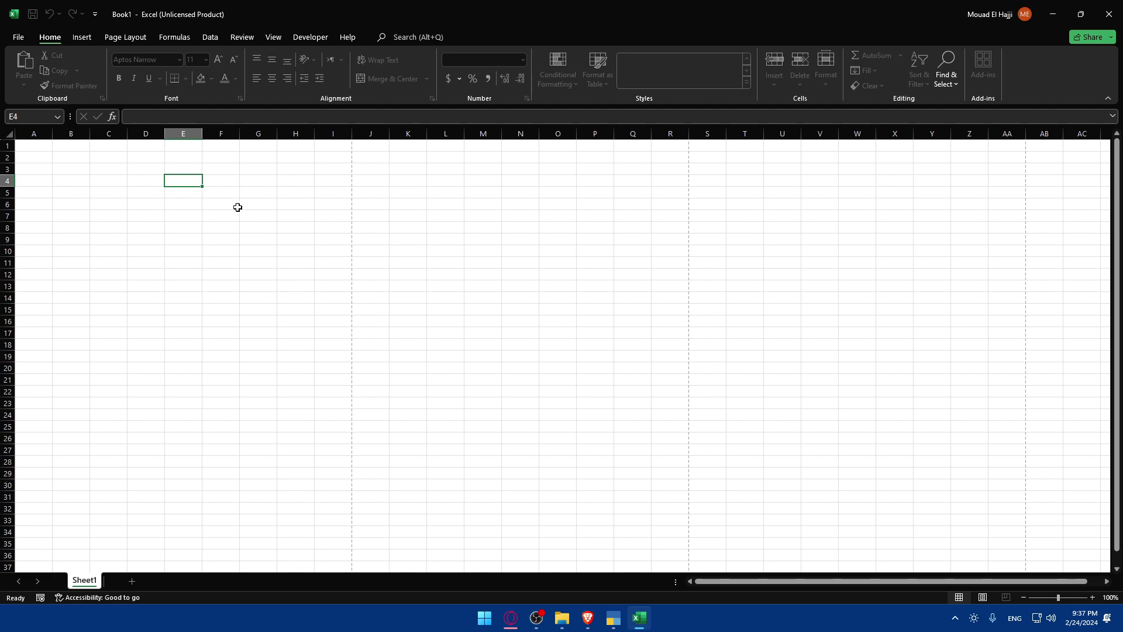
click(1107, 16)
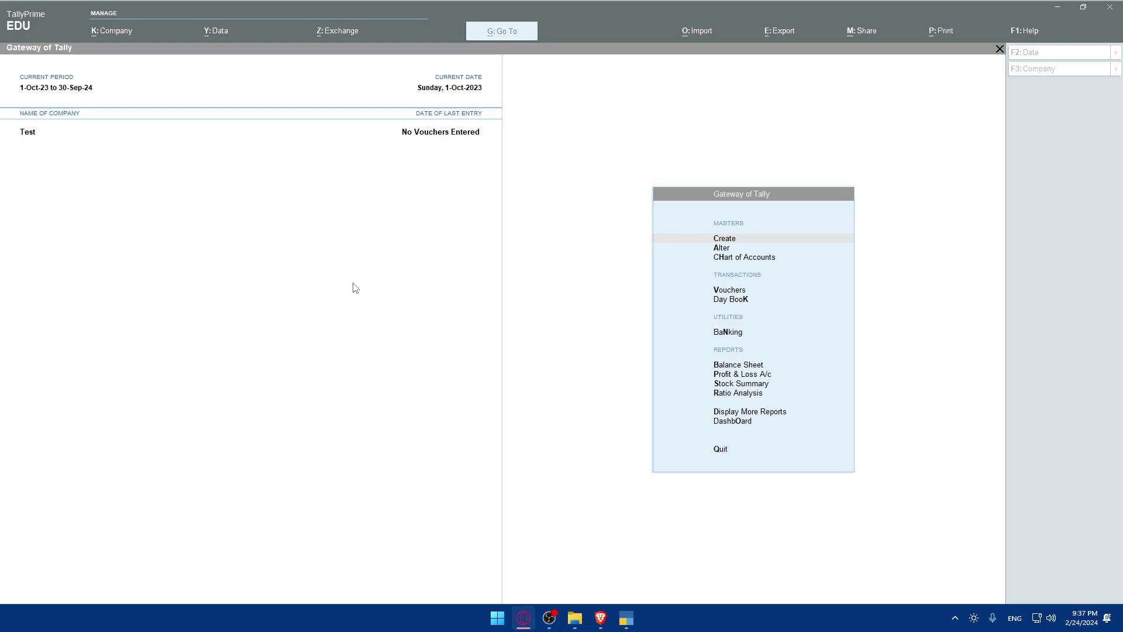
Search the reports for 'banking' and open the Banking Utilities list
click(511, 34)
text(bank)
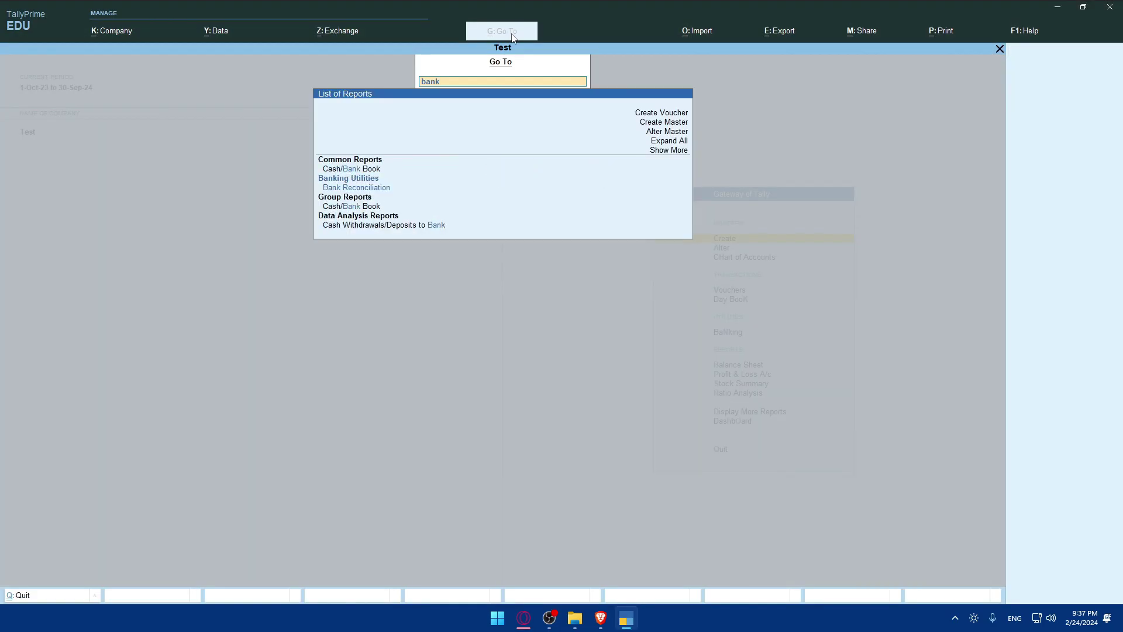
text(ing)
click(369, 159)
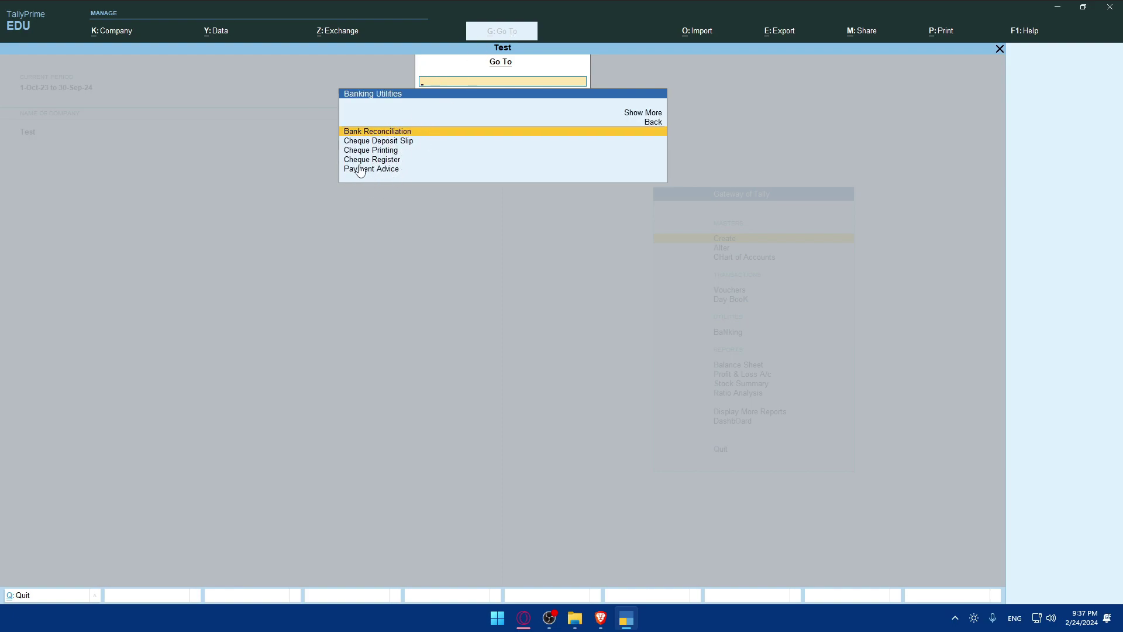
Escape out of Banking Utilities and the report list back to the Gateway
key(Escape)
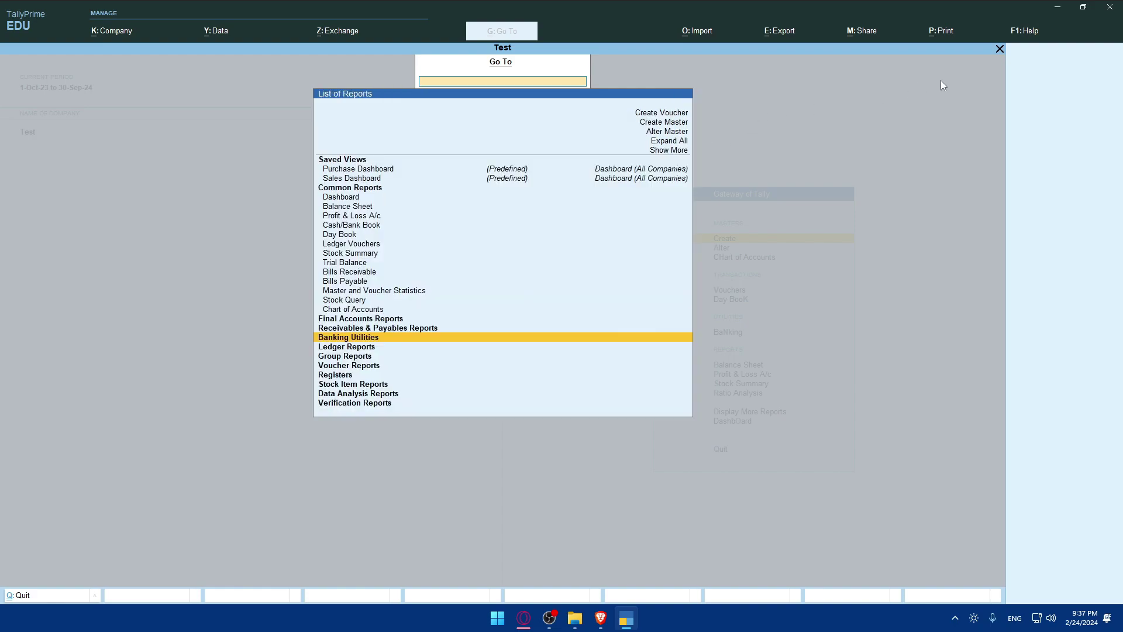
key(Escape)
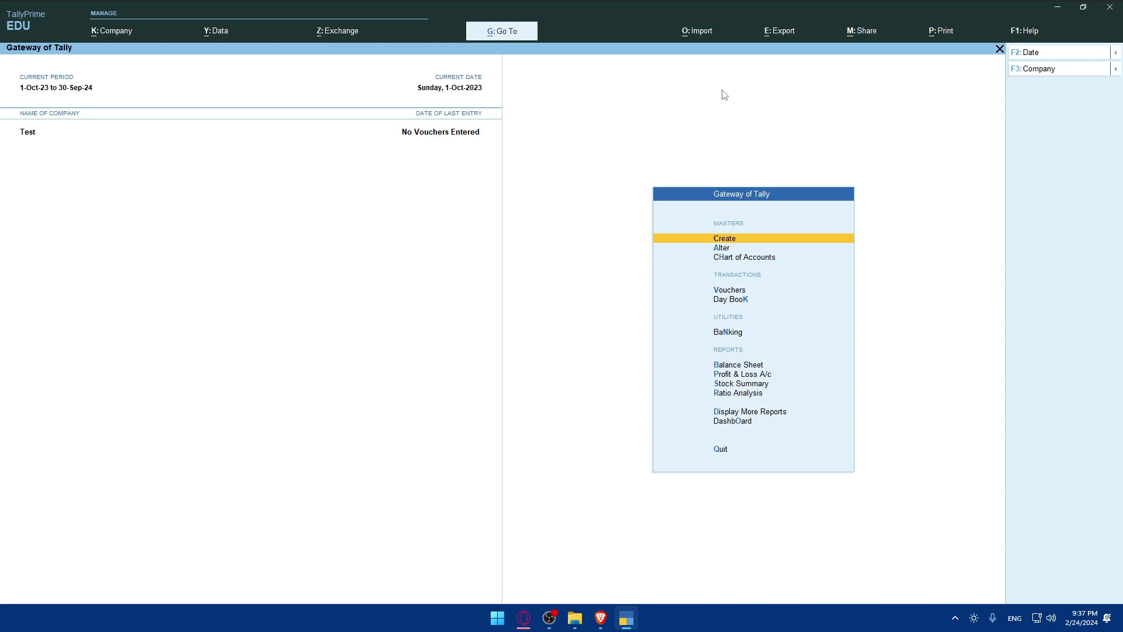
key(alt+Tab)
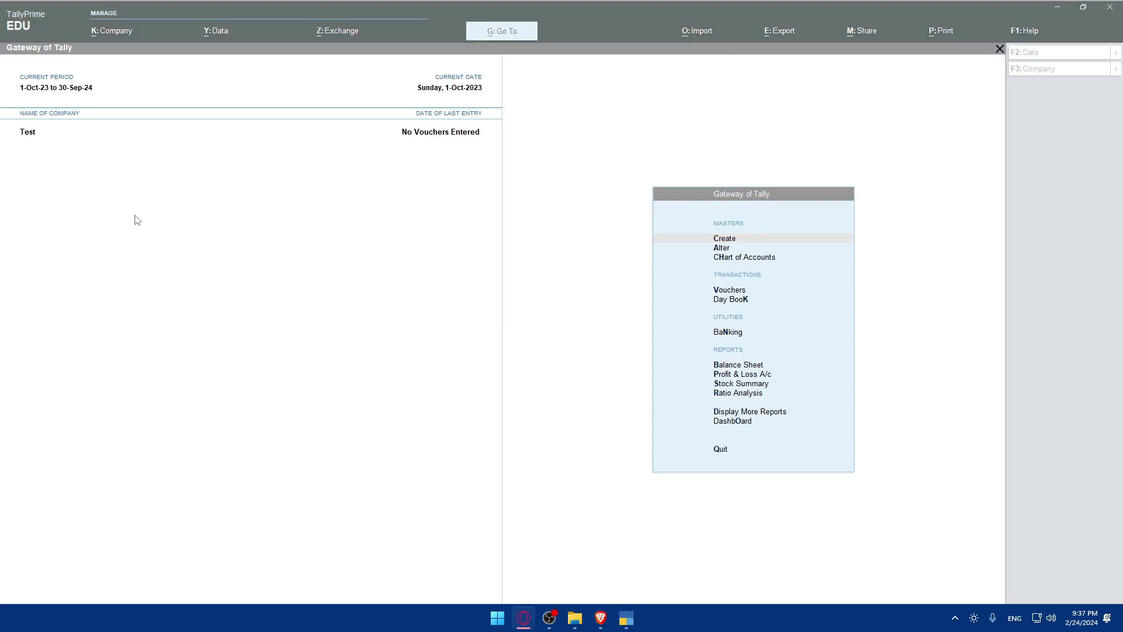
click(215, 210)
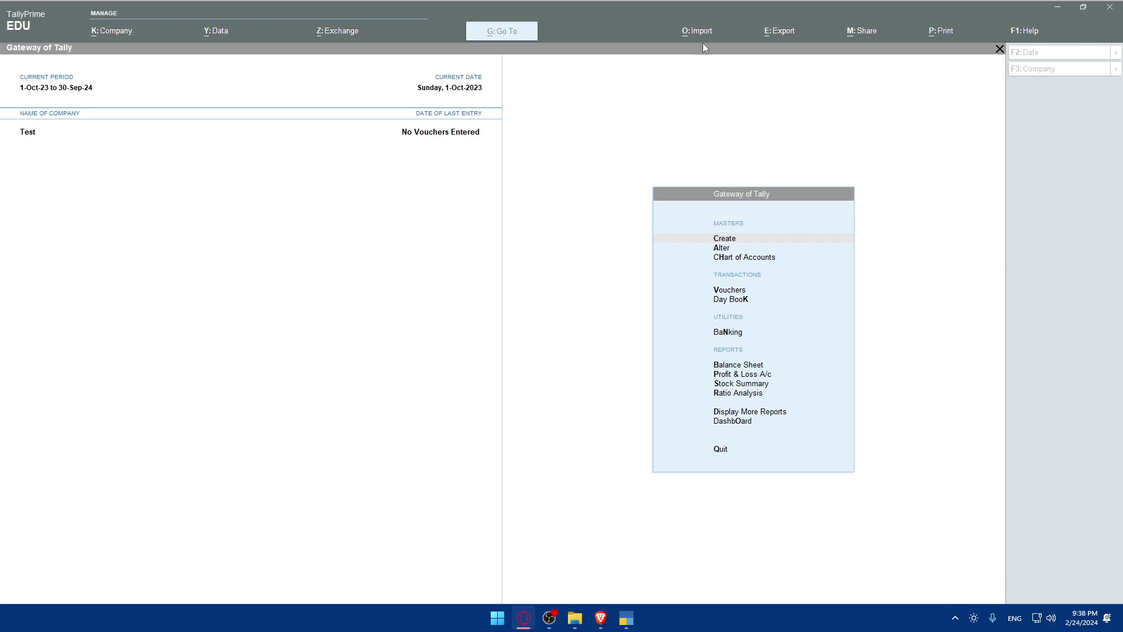
Open the Import > Bank Details form in TallyPrime
click(703, 23)
click(701, 28)
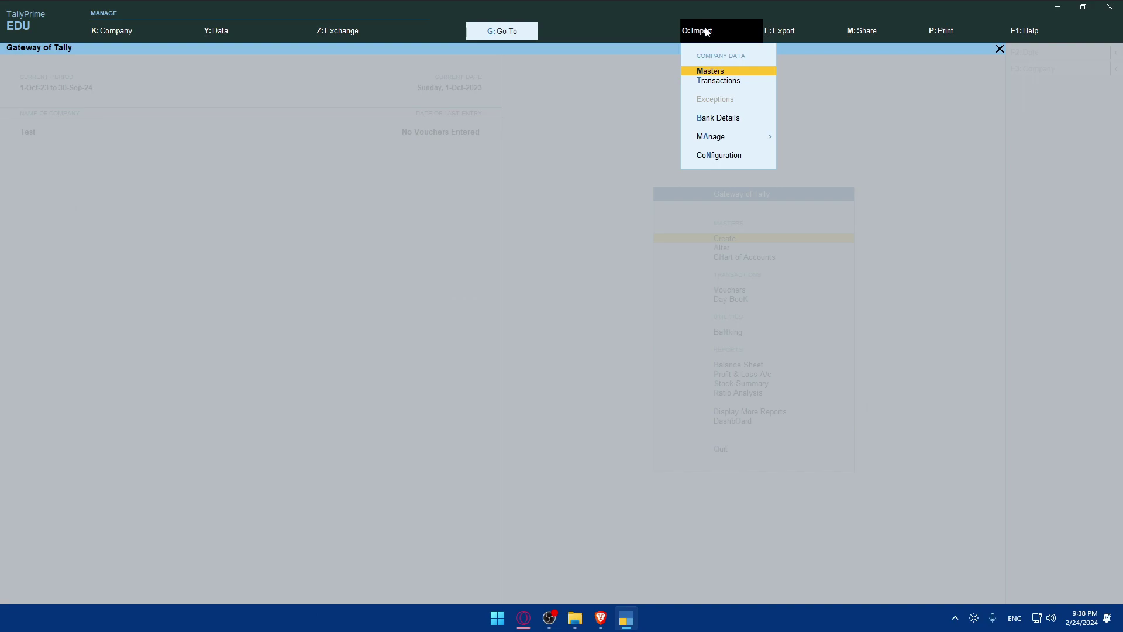
click(729, 120)
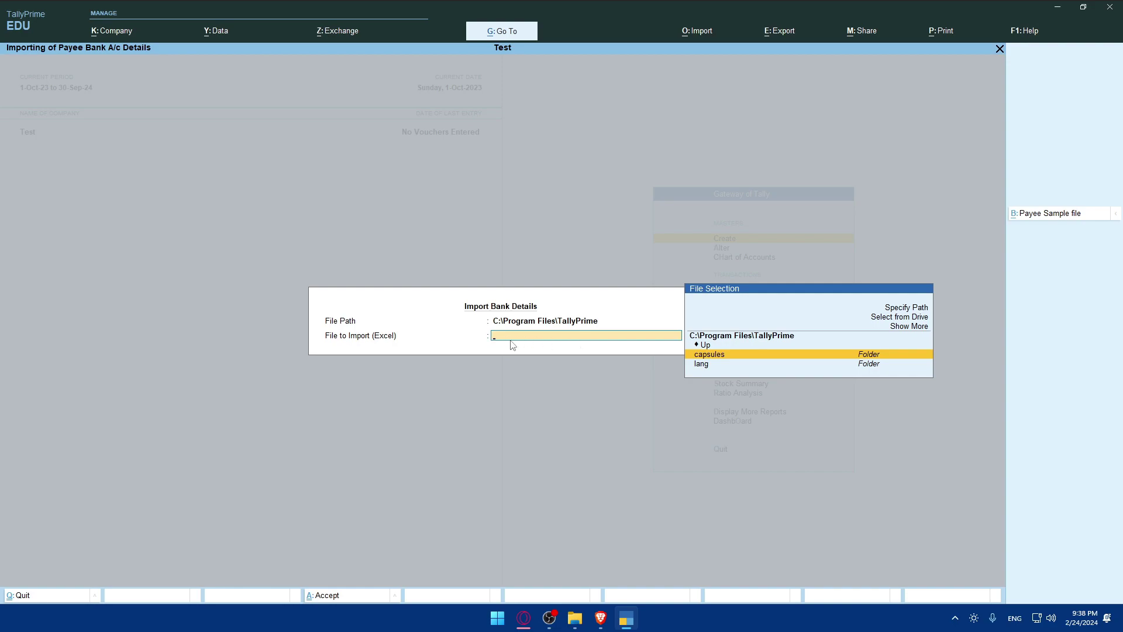
mouse_move(577, 627)
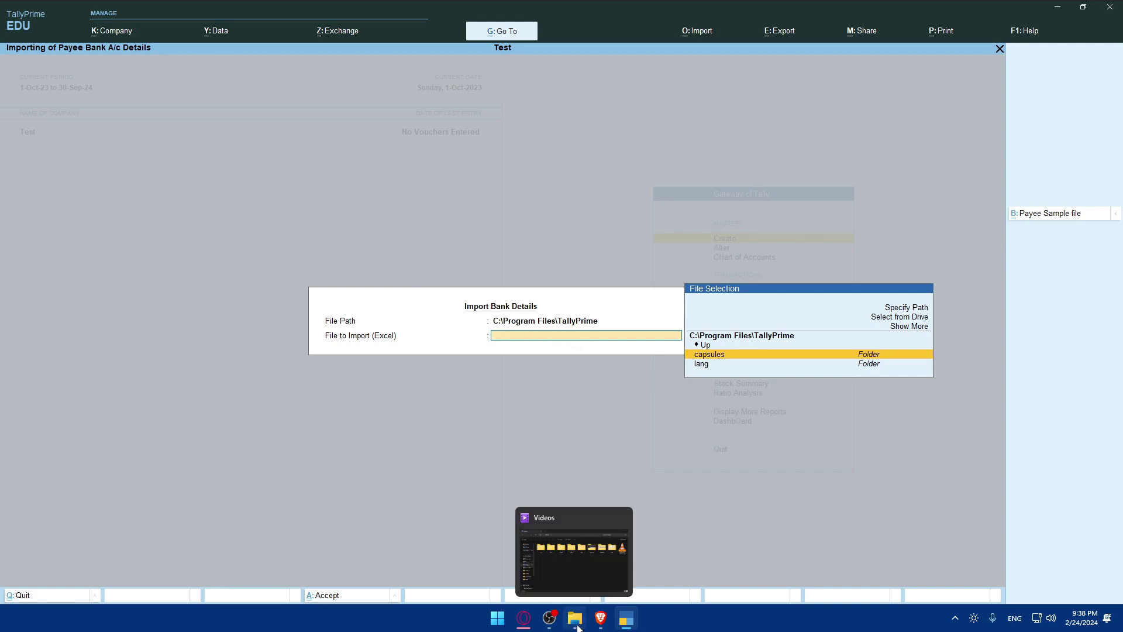
click(524, 578)
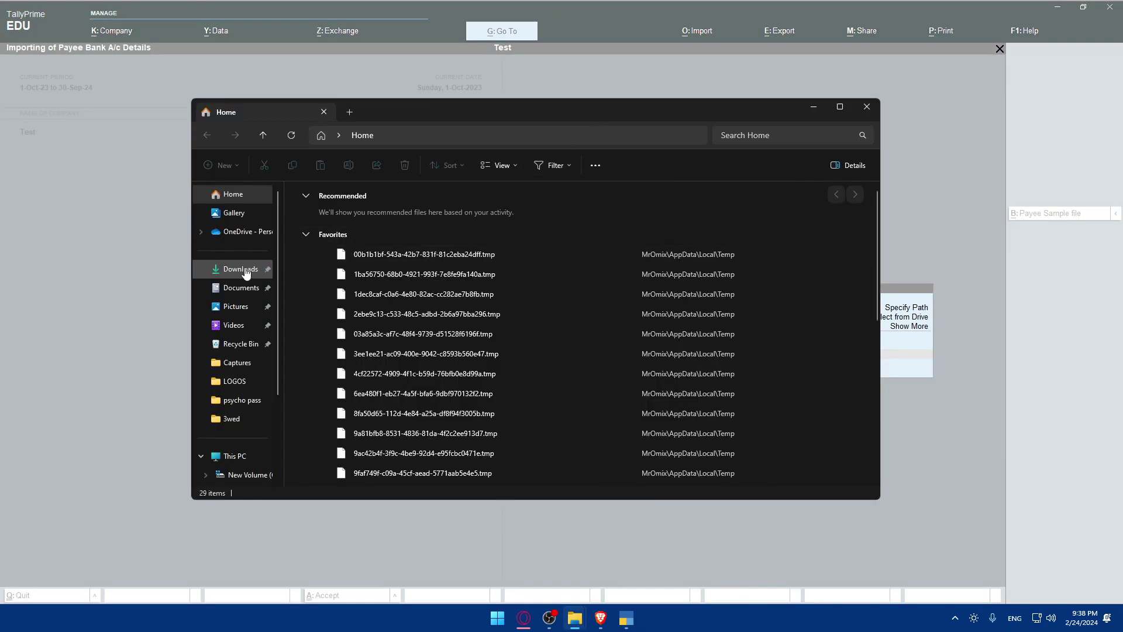
click(240, 270)
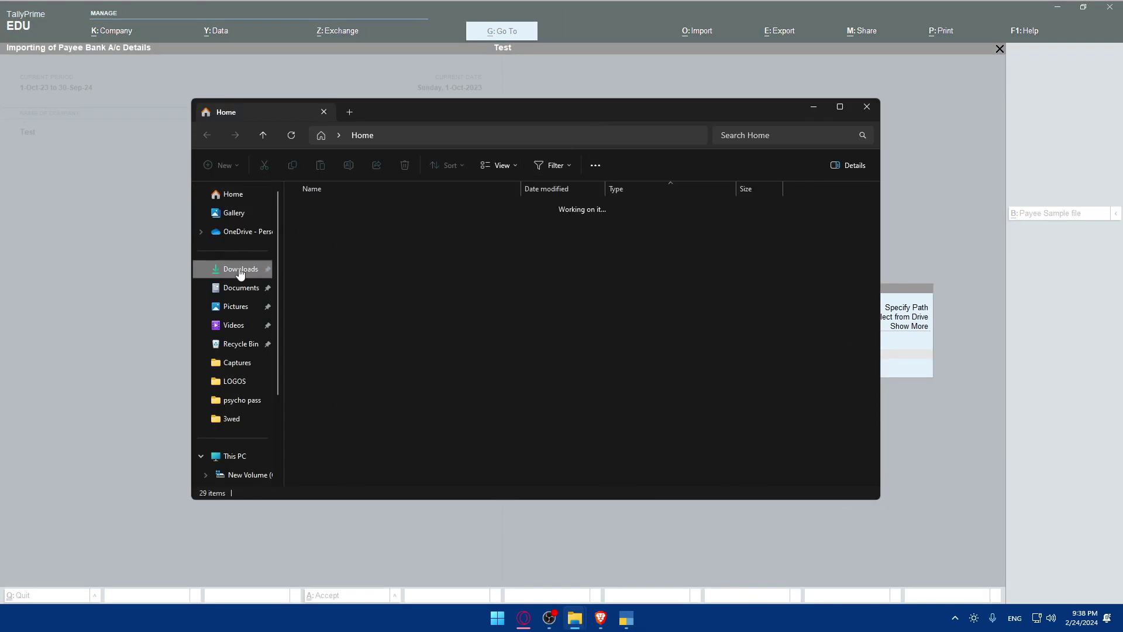
click(362, 223)
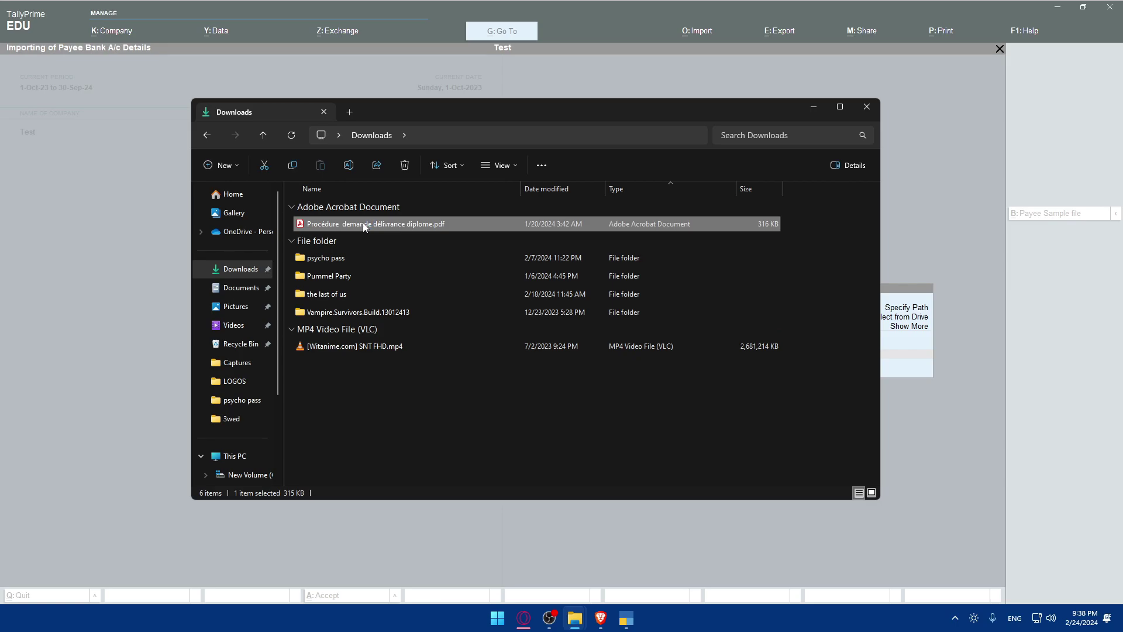
double_click(363, 227)
key(alt+F4)
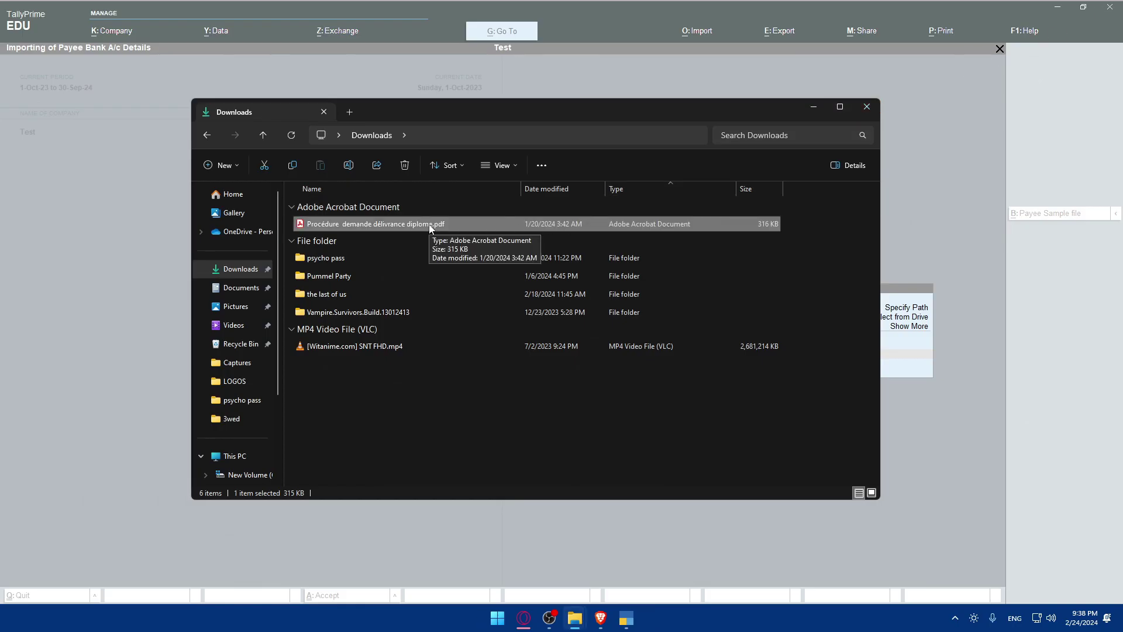
click(434, 132)
right_click(392, 138)
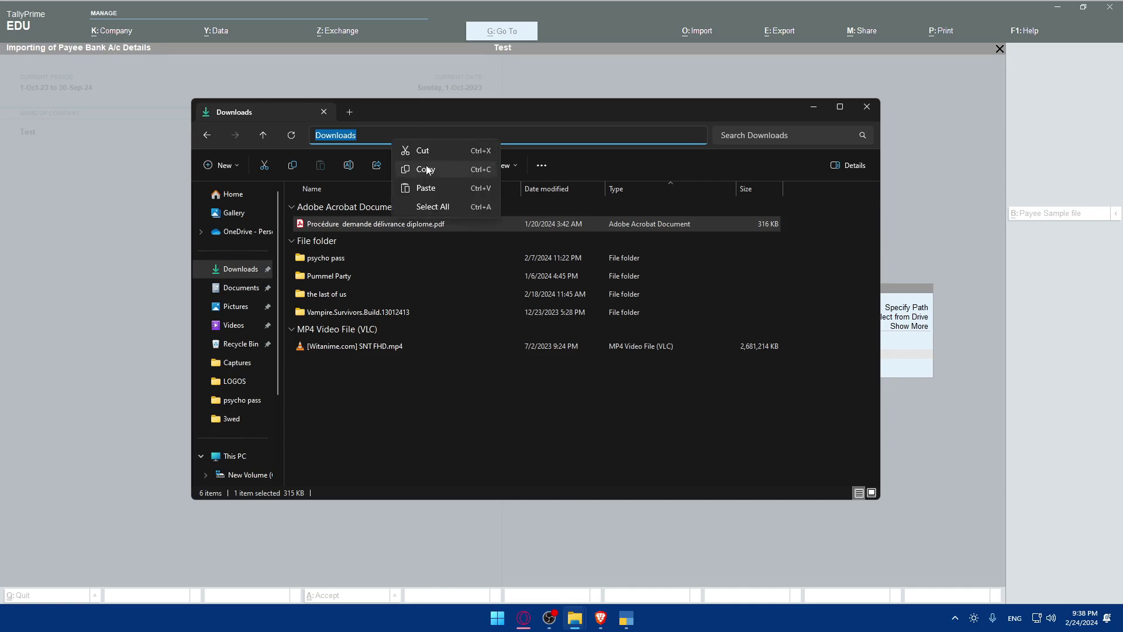
click(867, 106)
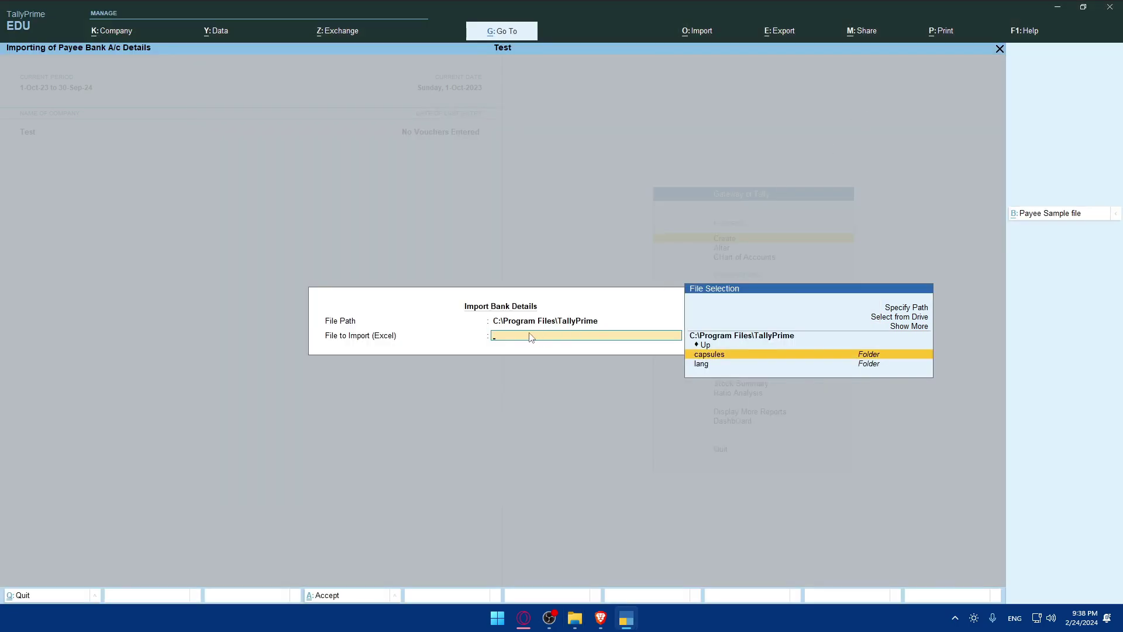
key(super+e)
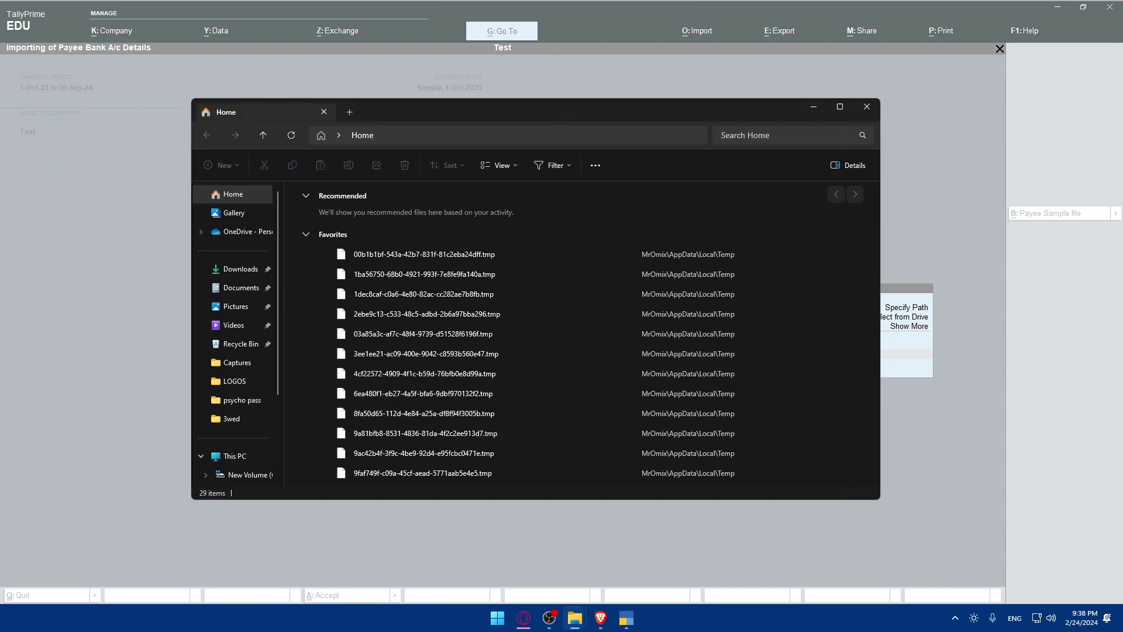
key(alt+Tab)
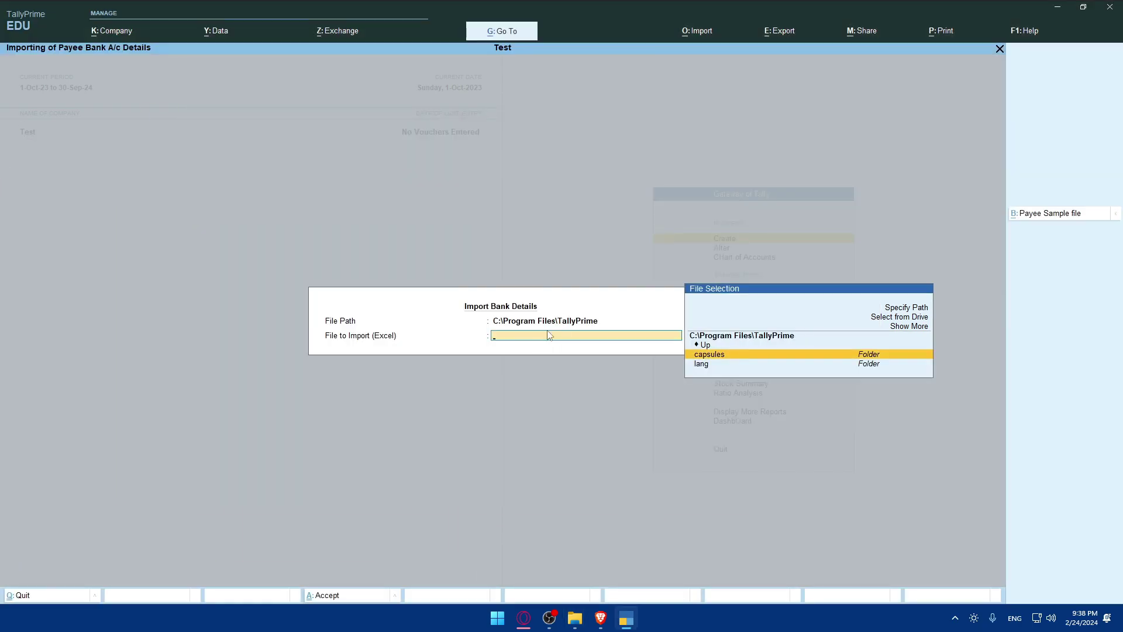
Browse the drive to Downloads and set the psycho pass folder as the file path
key(Return)
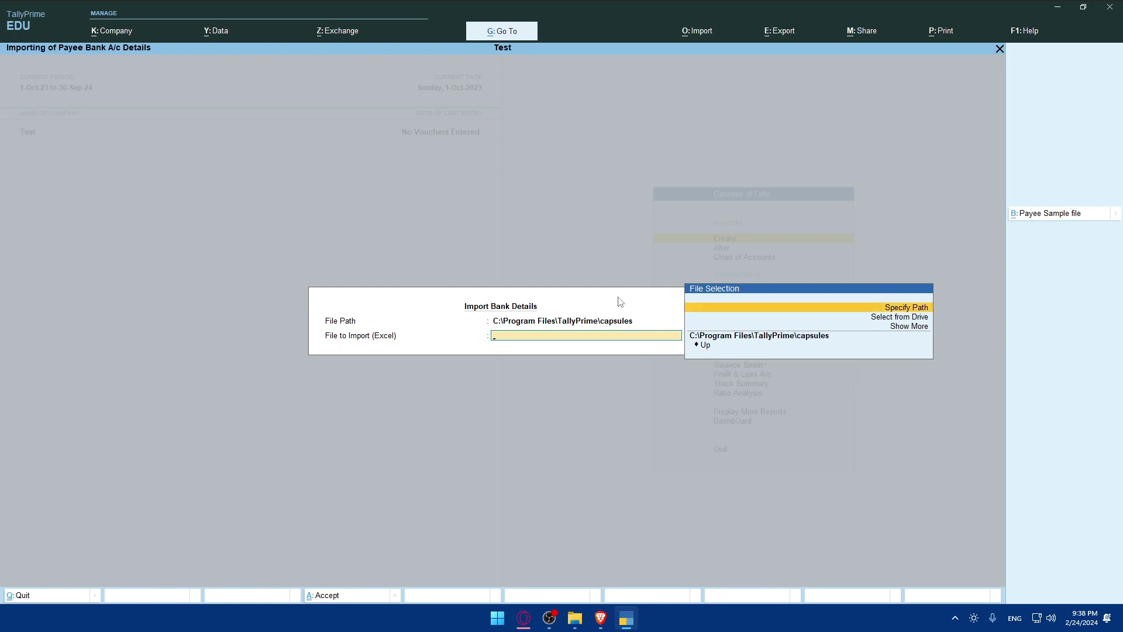
key(Down)
key(Return)
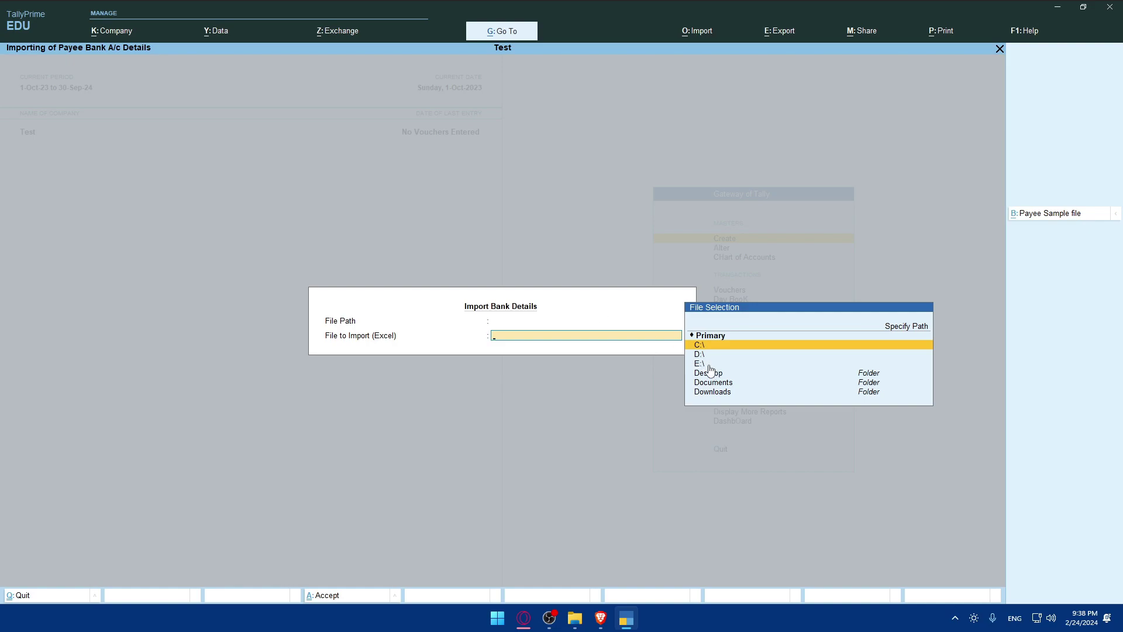
key(Down)
key(Down)
key(Down)
key(Down)
key(Down)
key(Return)
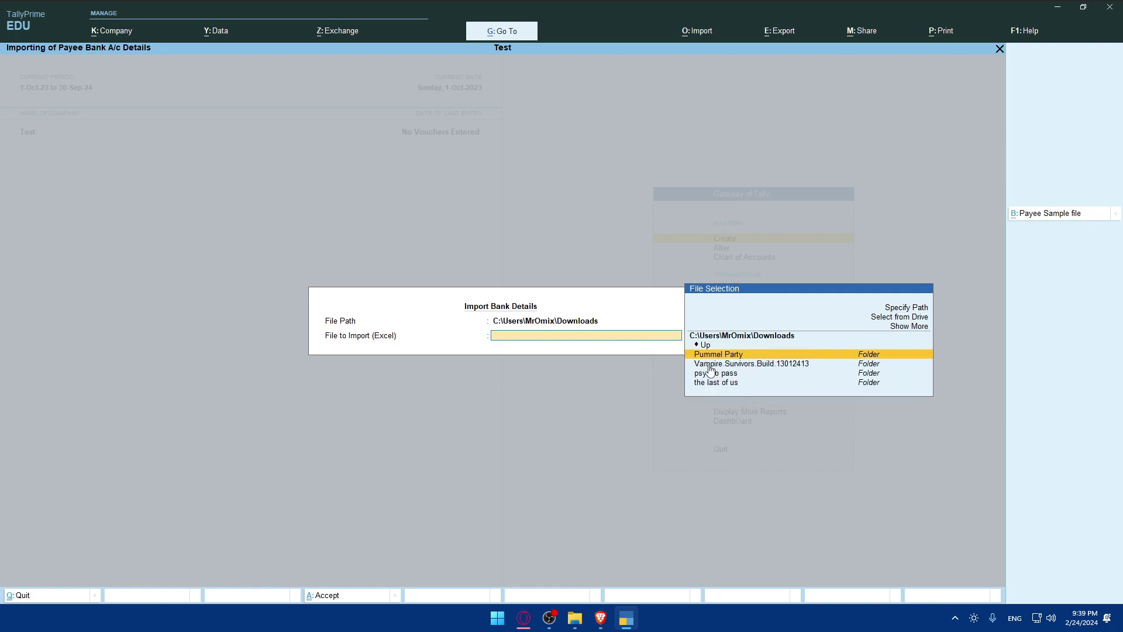
key(Down)
key(Up)
key(Up)
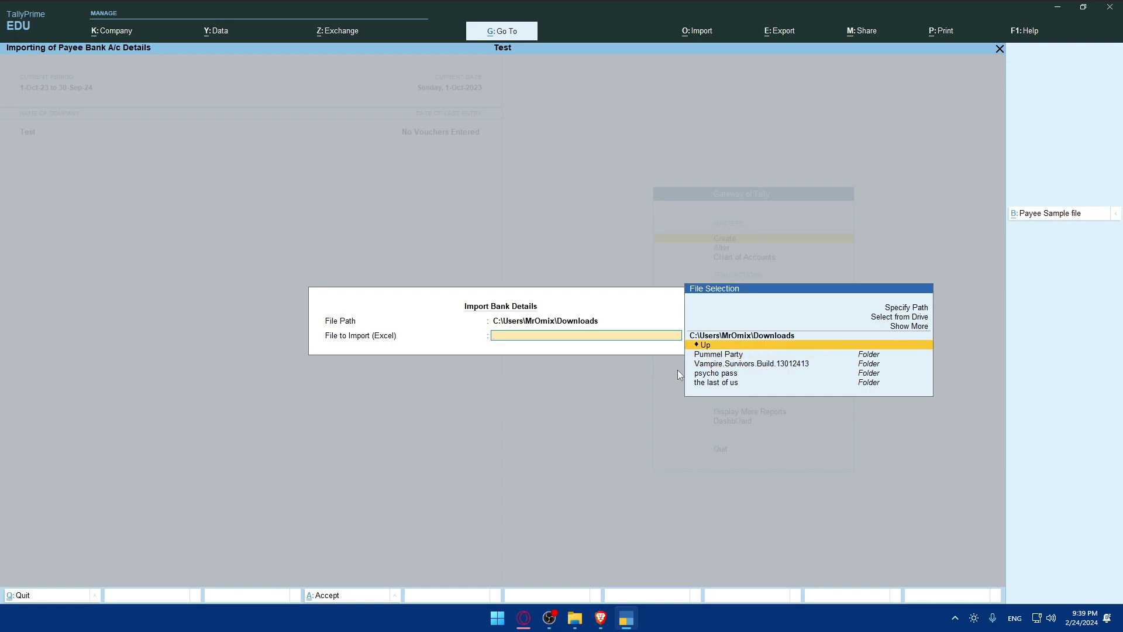
key(Down)
key(Down)
key(Down)
key(Return)
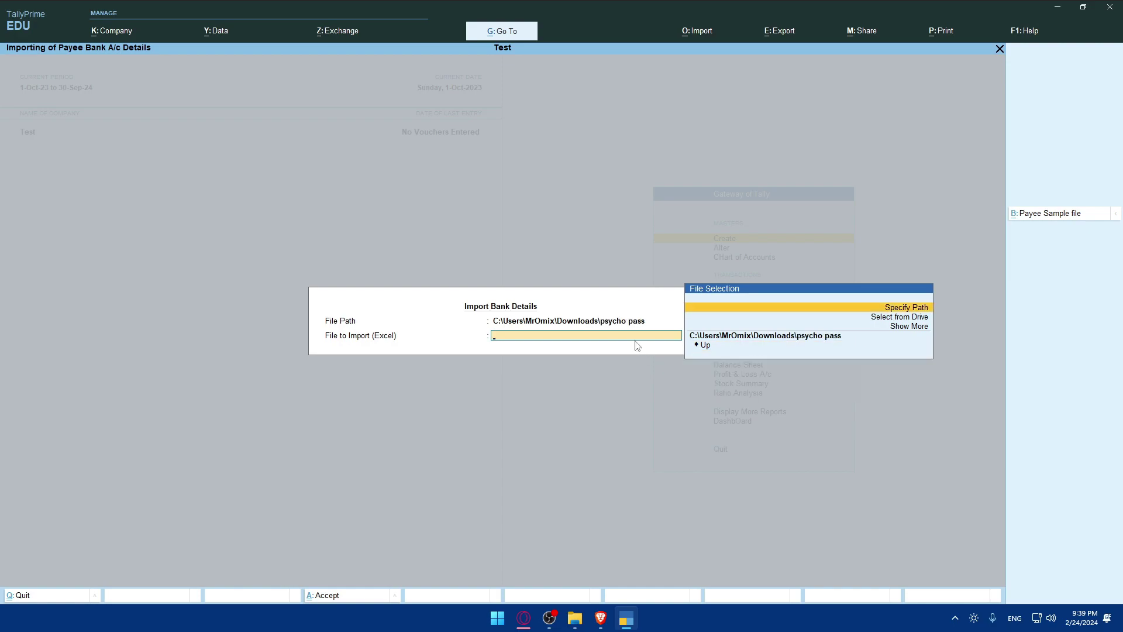
Try entering the path 'Test' directly, then dismiss the resulting path error
click(780, 321)
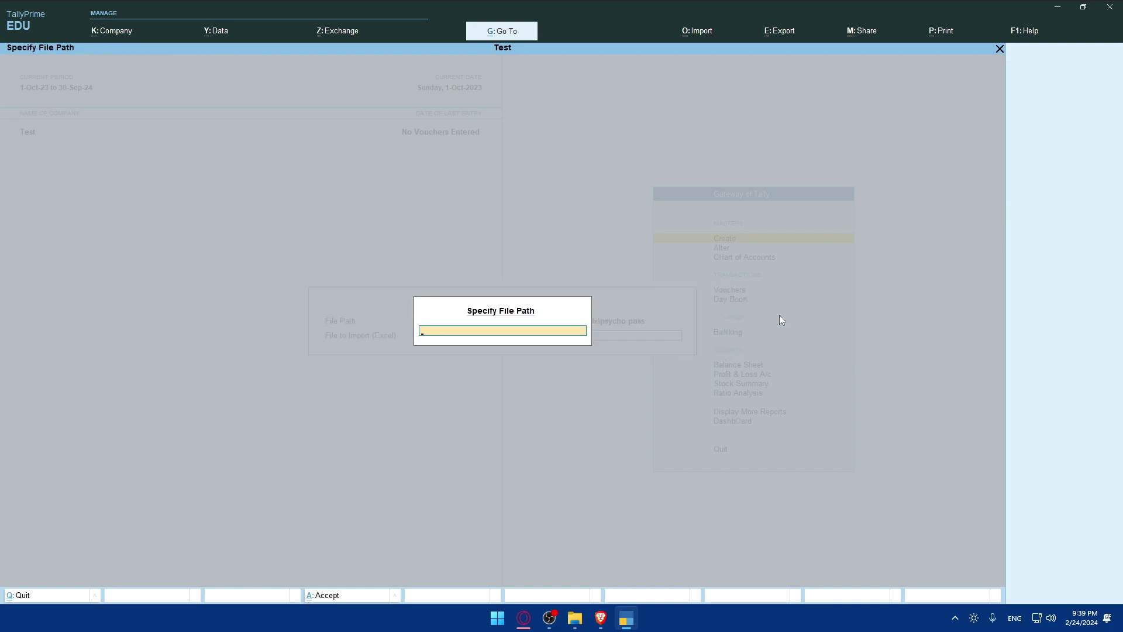
text(Test)
key(Return)
key(Escape)
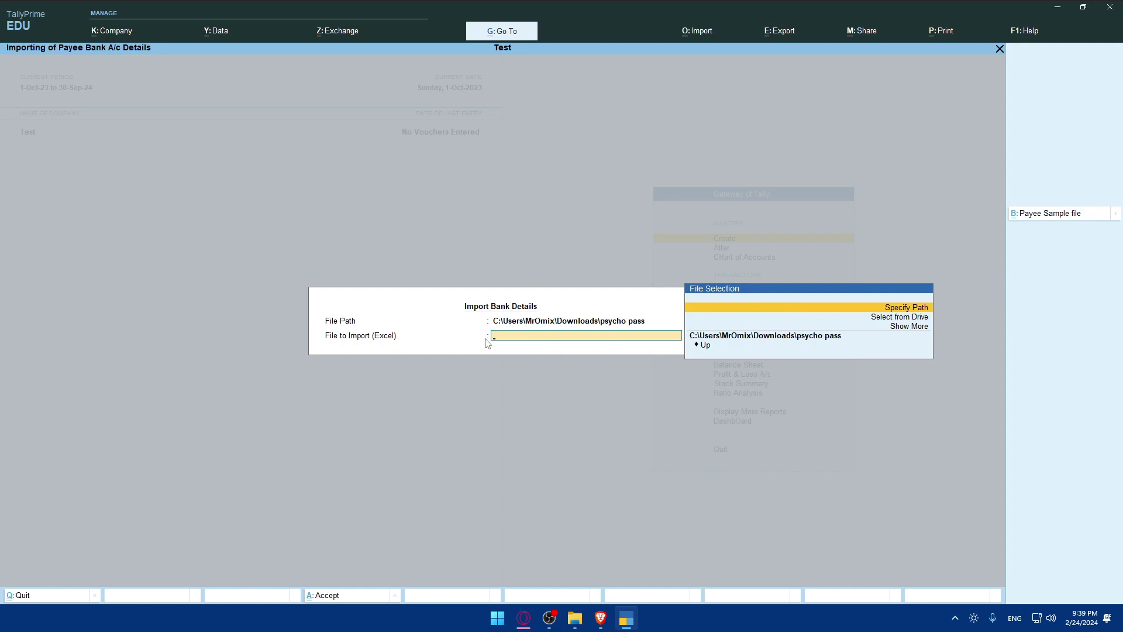
Import '[Witanime.com] PP3 EP 02 BD-FHD.mp4' as bank details and close the Success panel
text(te)
key(BackSpace)
key(BackSpace)
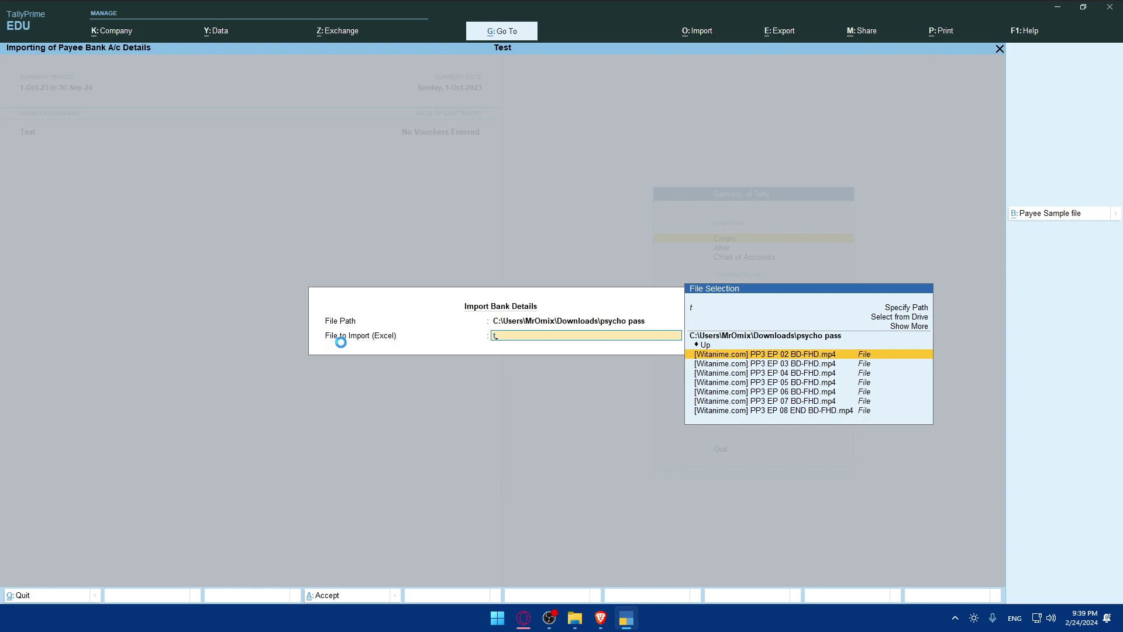
key(Return)
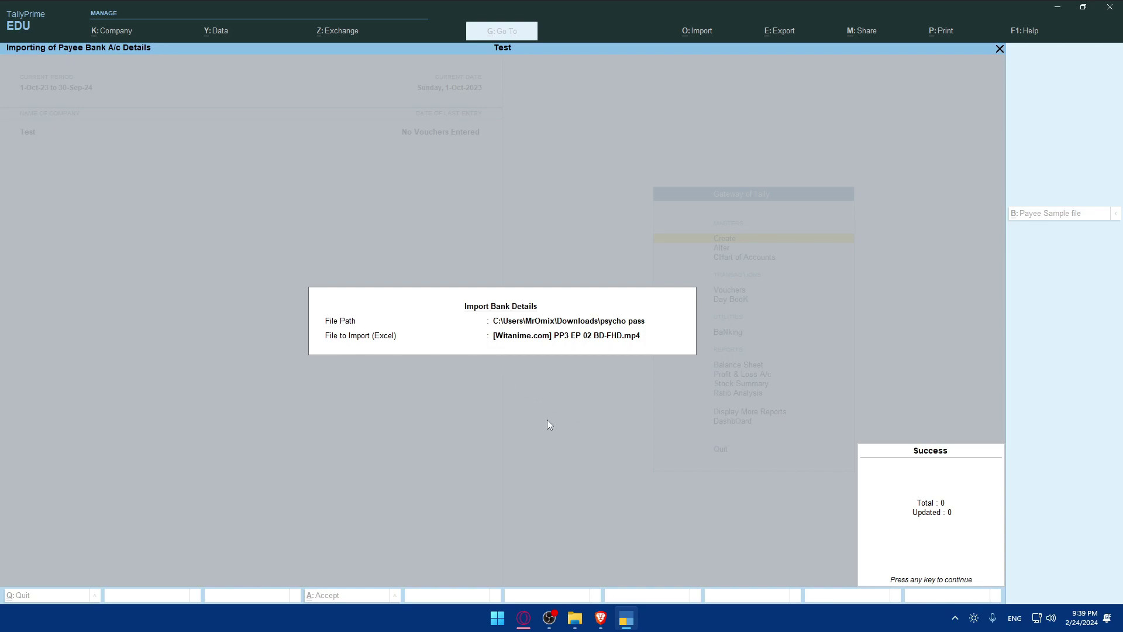
key(Escape)
key(Escape)
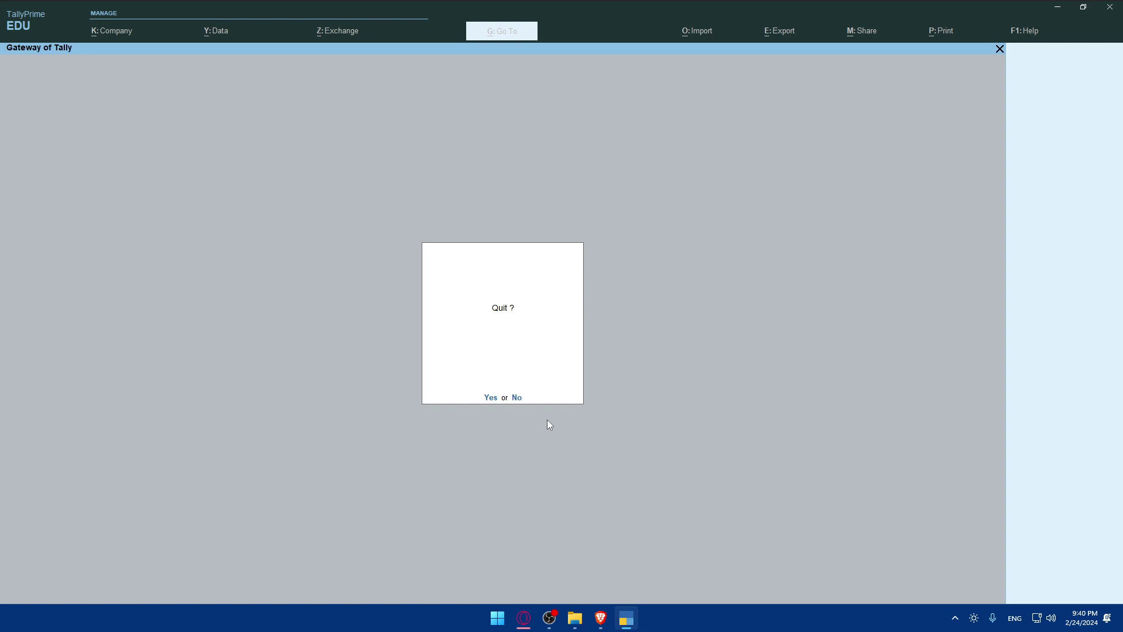
Answer No to the Quit prompt to stay at the Gateway of Tally
click(516, 397)
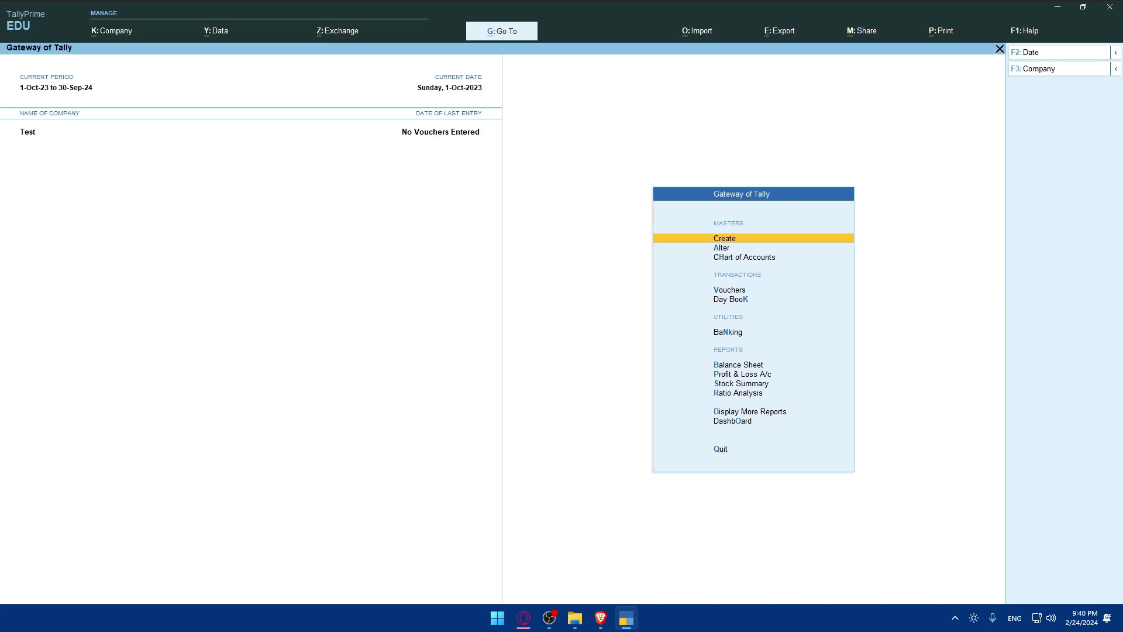
key(alt+Tab)
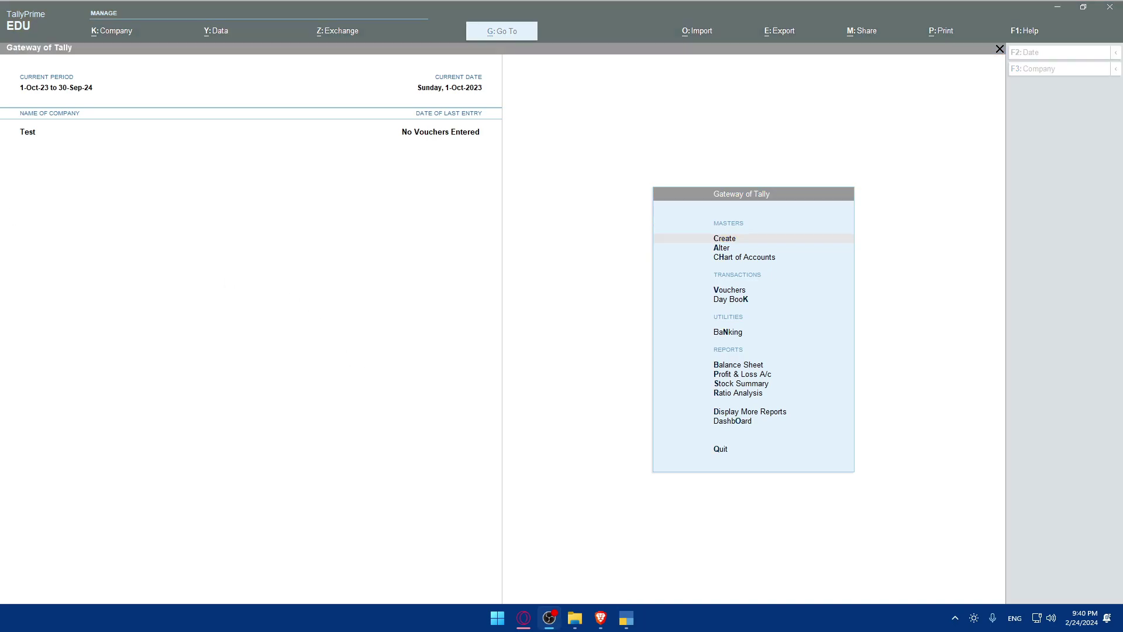
key(alt+Tab)
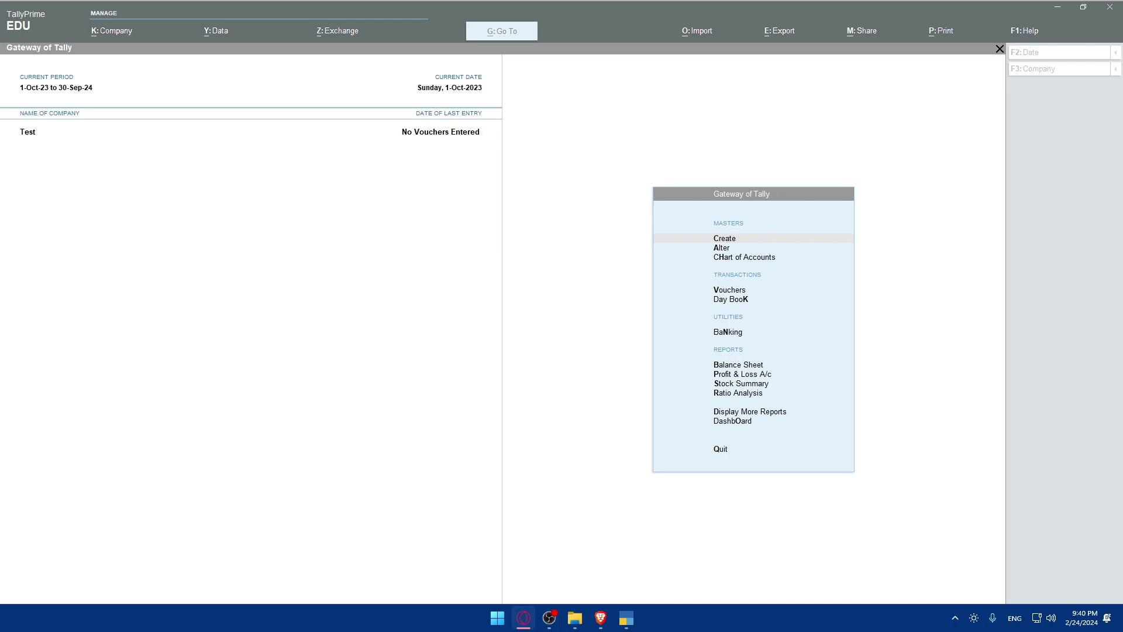